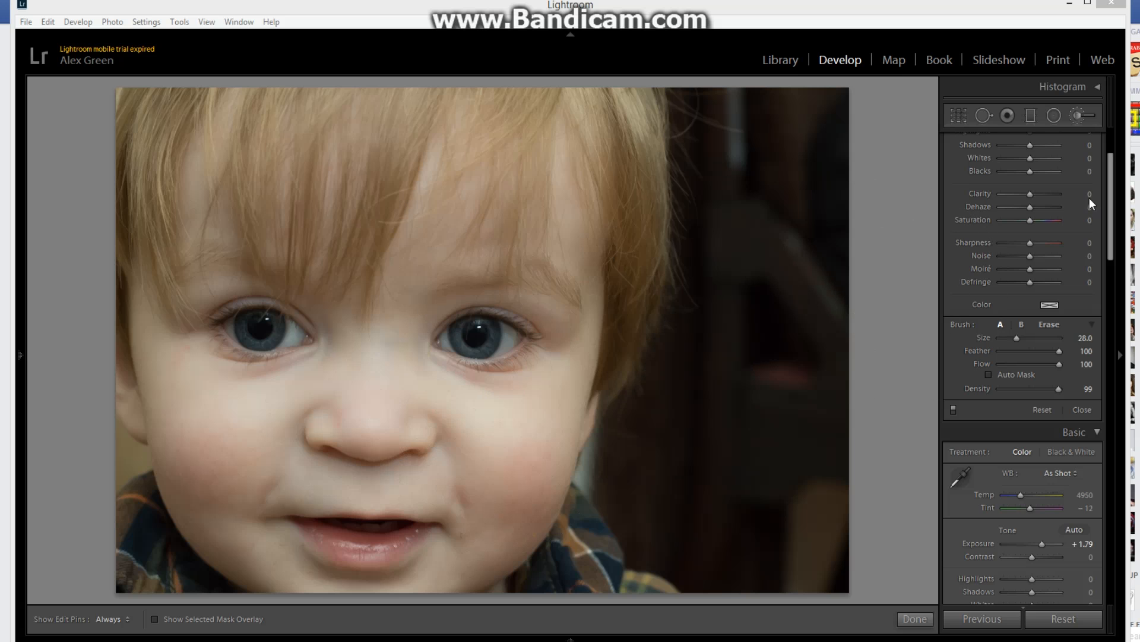
Step: Activate the Adjustment Brush and set its Feather to 1, keeping Flow at 100
{"action": "left_click_drag", "start_coordinate": [1110, 188], "coordinate": [1113, 149]}
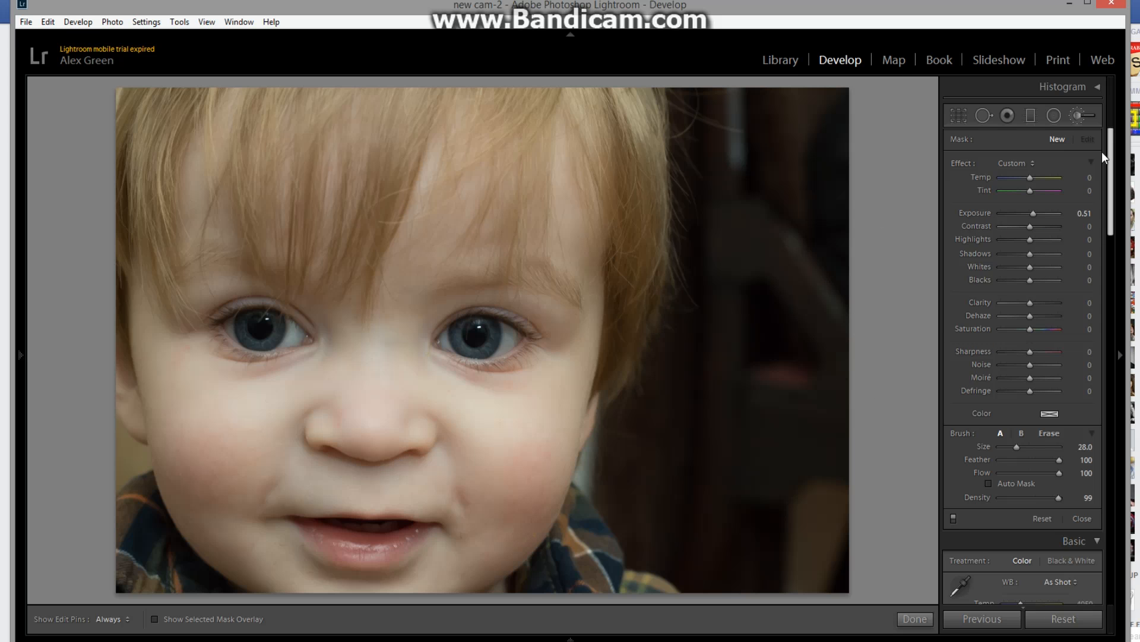
{"action": "left_click", "coordinate": [1075, 115]}
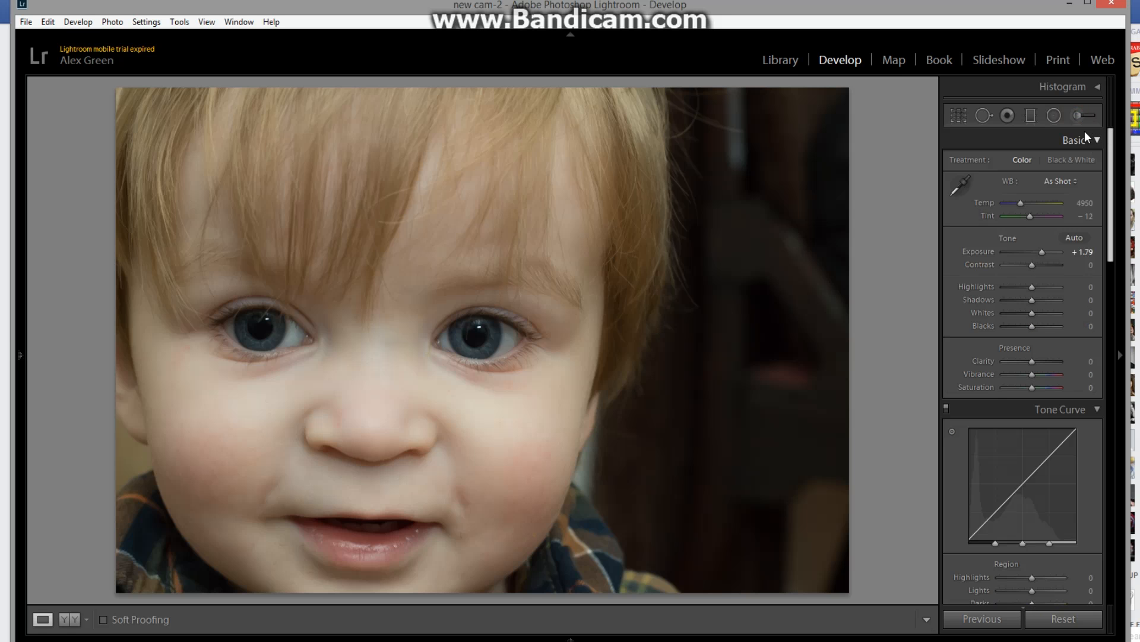
{"action": "left_click", "coordinate": [1079, 116]}
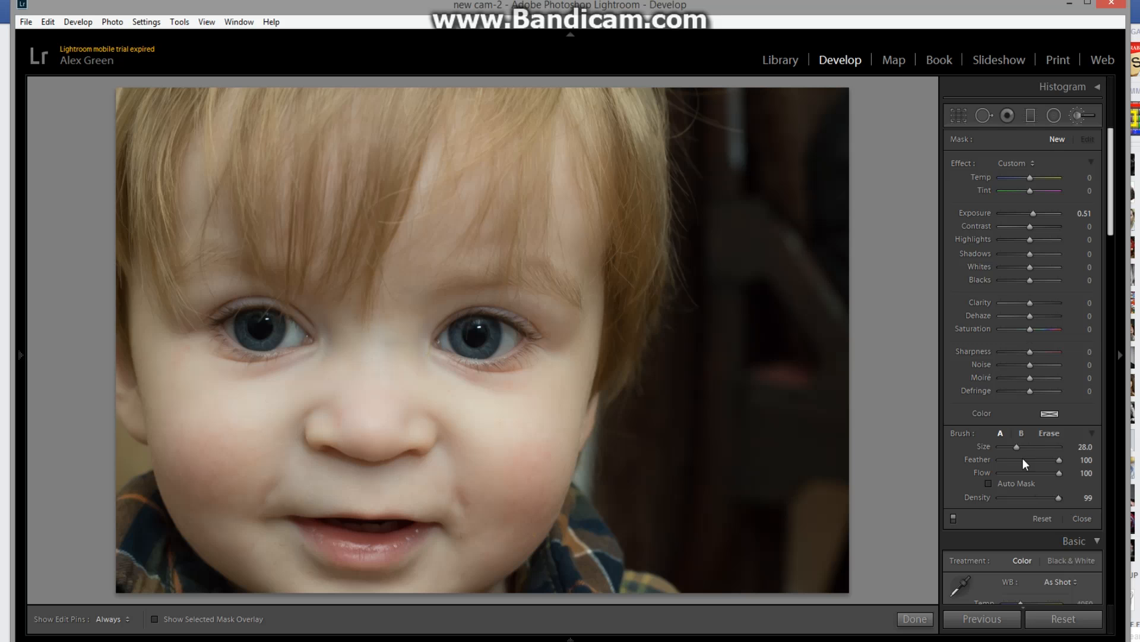
{"action": "mouse_move", "coordinate": [1016, 446]}
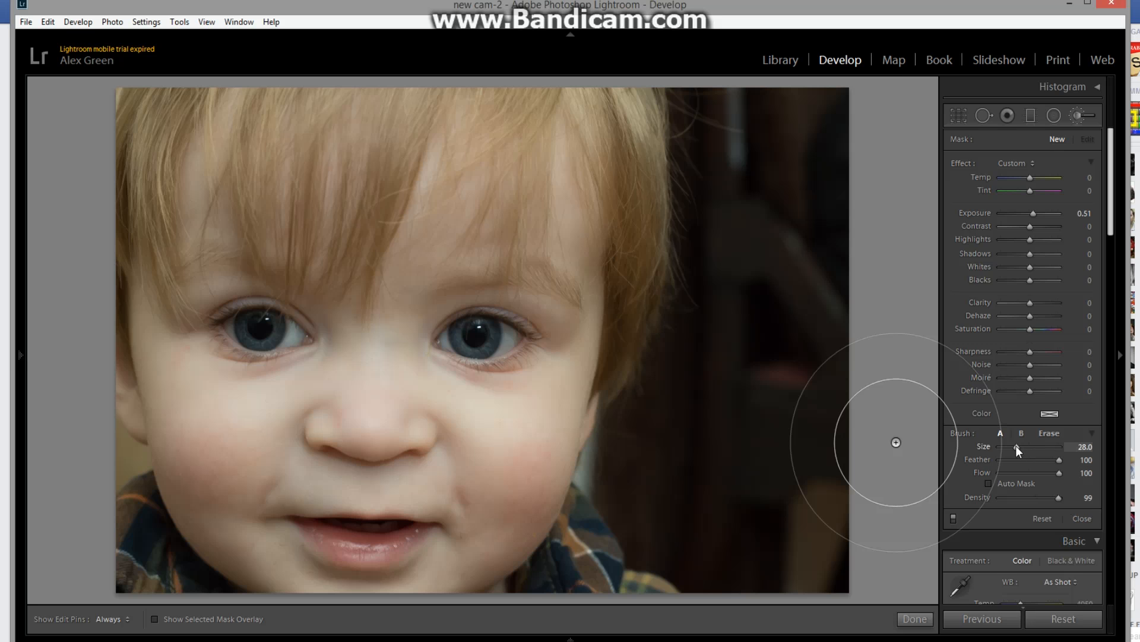
{"action": "mouse_move", "coordinate": [1060, 461]}
{"action": "left_mouse_down"}
{"action": "mouse_move", "coordinate": [998, 464]}
{"action": "mouse_move", "coordinate": [1068, 461]}
{"action": "left_mouse_up"}
{"action": "left_click", "coordinate": [1060, 473]}
{"action": "left_click_drag", "start_coordinate": [1060, 472], "coordinate": [1024, 471]}
{"action": "left_click_drag", "start_coordinate": [1059, 458], "coordinate": [1000, 463]}
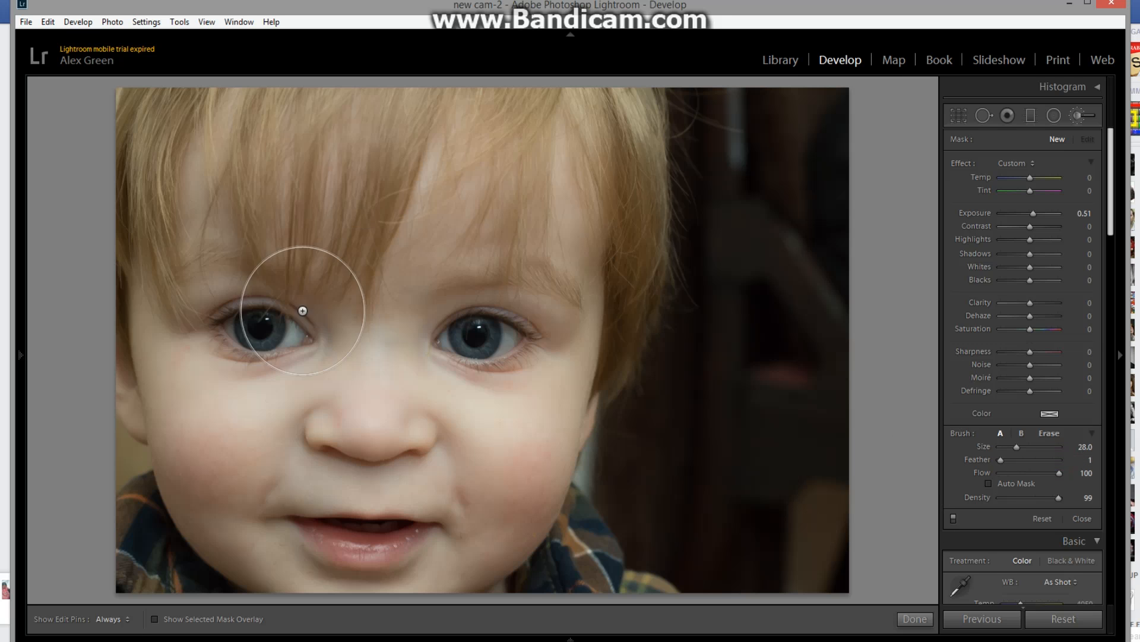
Step: Reduce the brush size to 6 and paint an adjustment mask with 0.51 exposure over both irises
{"action": "scroll", "coordinate": [268, 335], "scroll_direction": "down", "scroll_amount": 9}
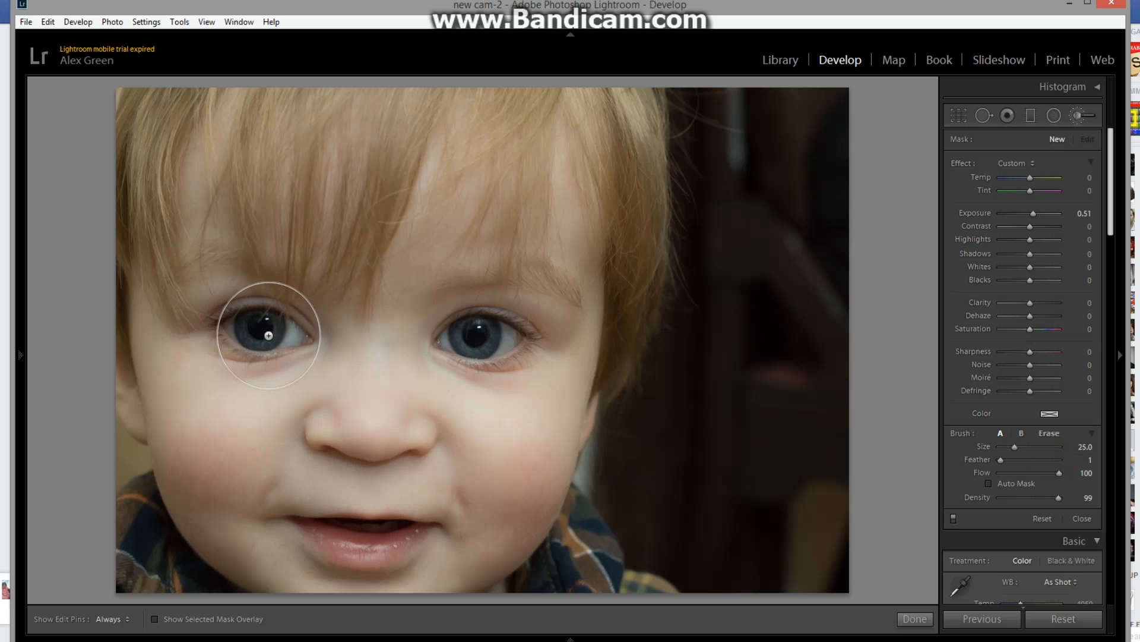
{"action": "scroll", "coordinate": [268, 335], "scroll_direction": "down", "scroll_amount": 5}
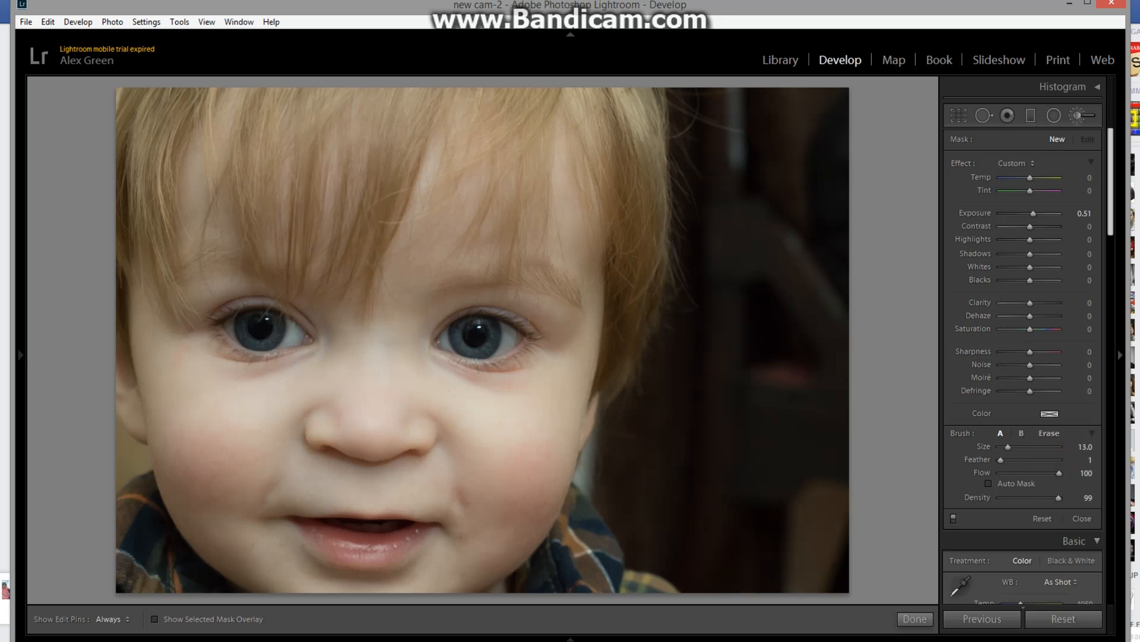
{"action": "scroll", "coordinate": [263, 333], "scroll_direction": "down", "scroll_amount": 13}
{"action": "scroll", "coordinate": [263, 333], "scroll_direction": "up", "scroll_amount": 1}
{"action": "scroll", "coordinate": [254, 328], "scroll_direction": "up", "scroll_amount": 2}
{"action": "key", "text": "h"}
{"action": "mouse_move", "coordinate": [252, 336]}
{"action": "left_mouse_down"}
{"action": "mouse_move", "coordinate": [268, 341]}
{"action": "mouse_move", "coordinate": [273, 330]}
{"action": "mouse_move", "coordinate": [250, 323]}
{"action": "mouse_move", "coordinate": [276, 326]}
{"action": "mouse_move", "coordinate": [256, 337]}
{"action": "left_mouse_up"}
{"action": "mouse_move", "coordinate": [464, 332]}
{"action": "left_mouse_down"}
{"action": "mouse_move", "coordinate": [487, 345]}
{"action": "mouse_move", "coordinate": [489, 330]}
{"action": "mouse_move", "coordinate": [474, 333]}
{"action": "left_mouse_up"}
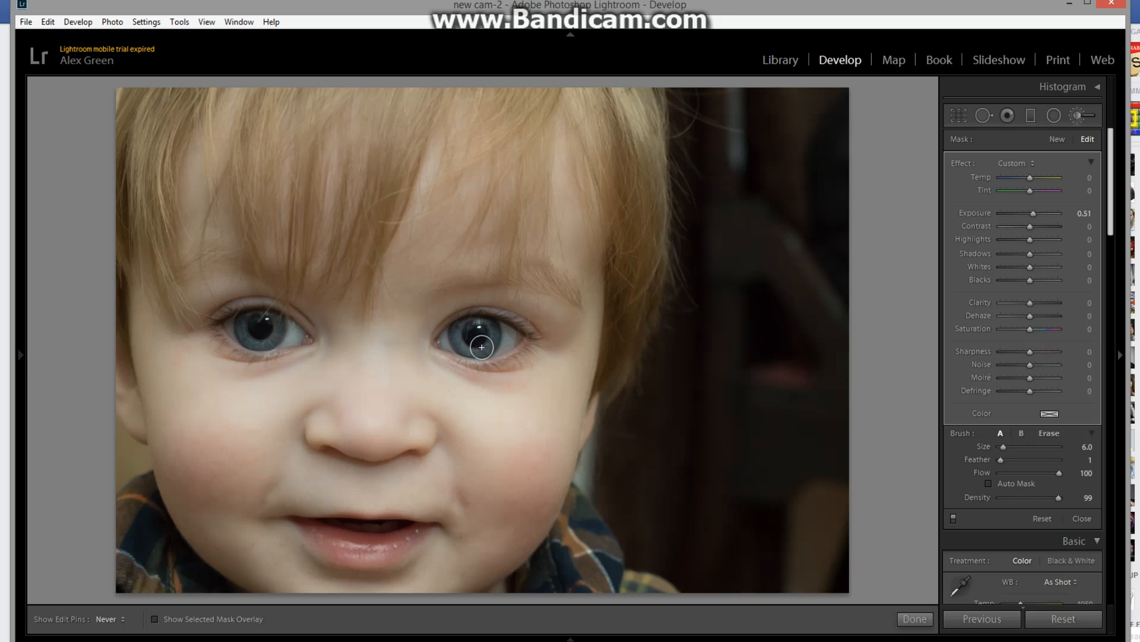
{"action": "key", "text": "h"}
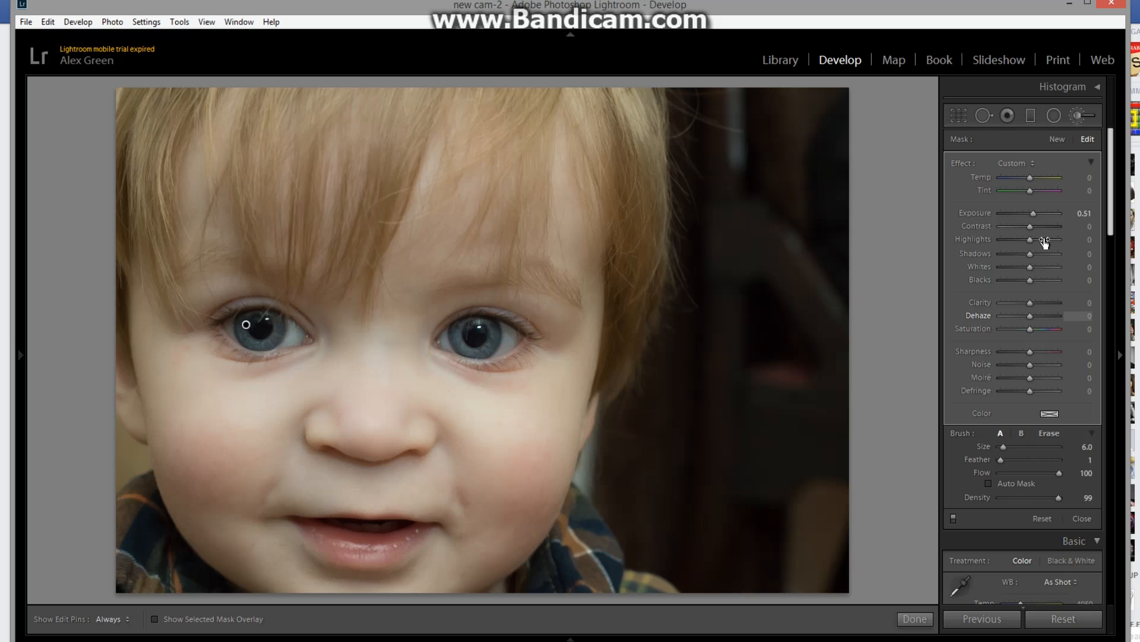
Step: Set the iris mask's Exposure to 1.42, Clarity to 63 and Dehaze to 20
{"action": "left_click_drag", "start_coordinate": [1035, 213], "coordinate": [1039, 213]}
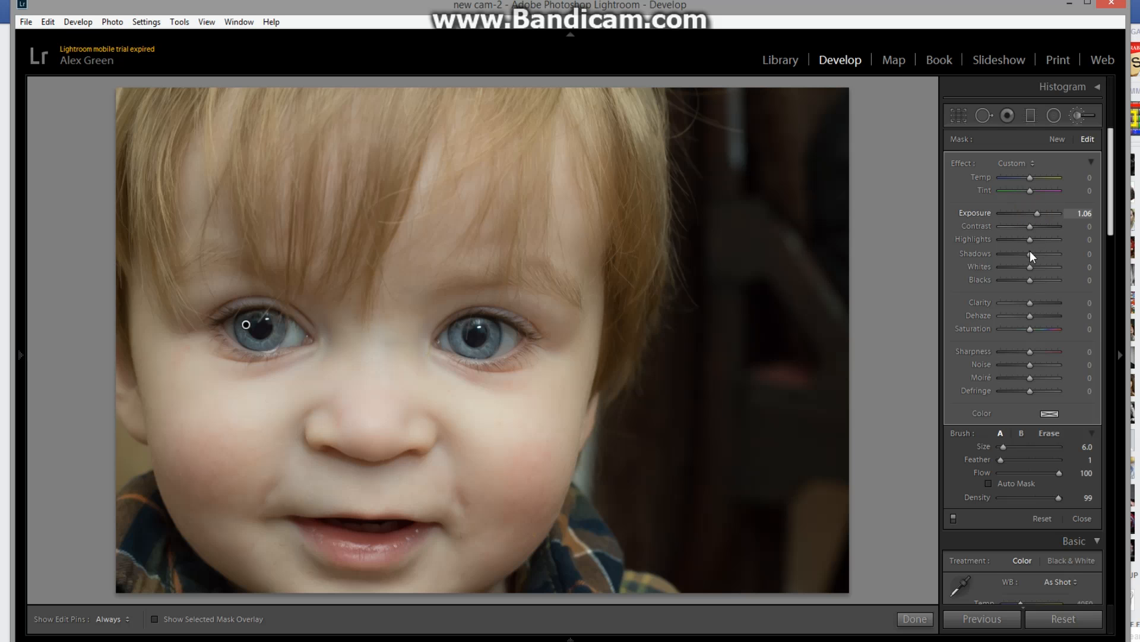
{"action": "mouse_move", "coordinate": [1029, 302]}
{"action": "left_mouse_down"}
{"action": "mouse_move", "coordinate": [1048, 303]}
{"action": "mouse_move", "coordinate": [1033, 318]}
{"action": "left_mouse_up"}
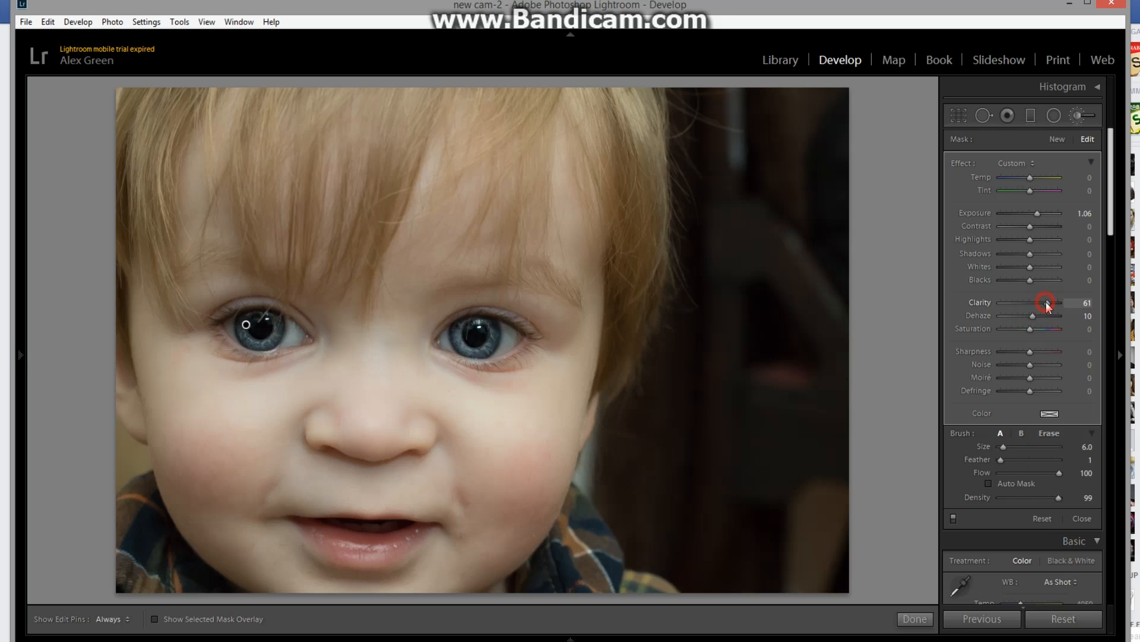
{"action": "left_click", "coordinate": [1032, 316]}
{"action": "left_click_drag", "start_coordinate": [1035, 315], "coordinate": [1036, 315]}
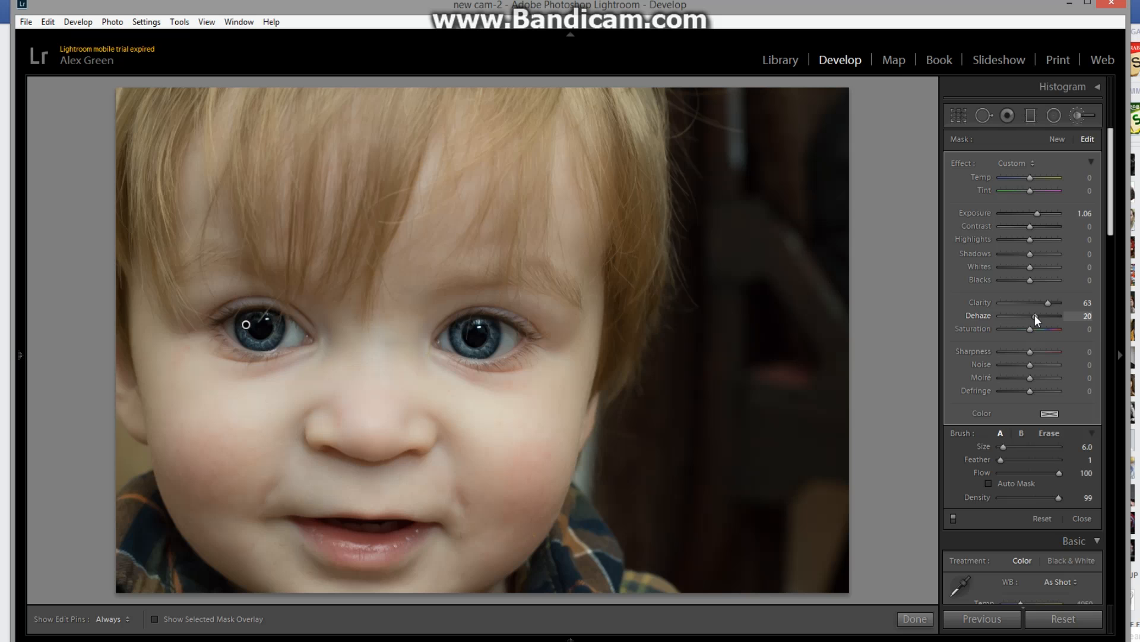
{"action": "left_click_drag", "start_coordinate": [1038, 214], "coordinate": [1039, 214]}
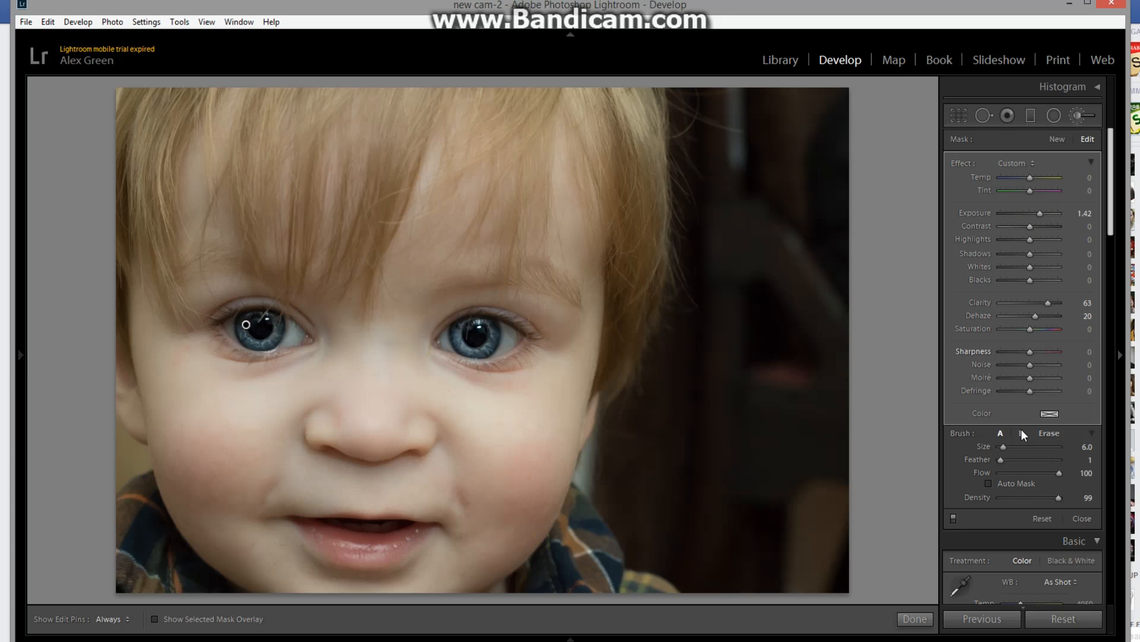
Step: Erase a bit of the mask at the lower edge of the iris in the left-hand eye with a size 1 eraser
{"action": "left_click", "coordinate": [1049, 433]}
{"action": "key", "text": "h"}
{"action": "key", "text": "h"}
{"action": "left_click", "coordinate": [280, 348]}
{"action": "left_click", "coordinate": [278, 346]}
Step: Compare the eyes with the brush adjustments turned off and on
{"action": "left_click", "coordinate": [953, 518]}
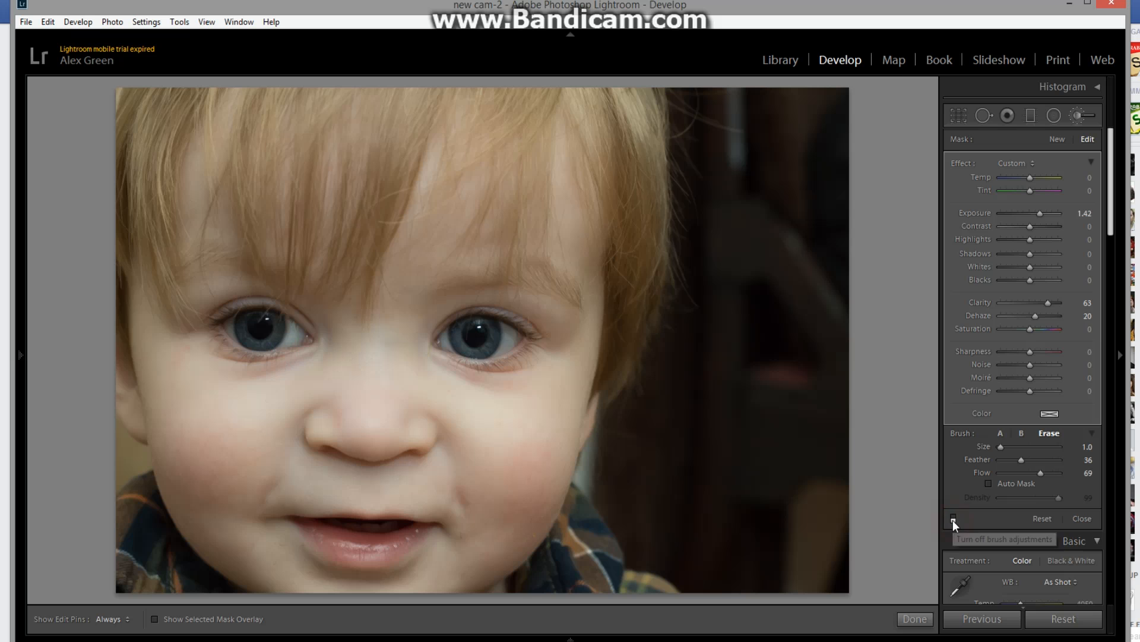
{"action": "left_click", "coordinate": [953, 518]}
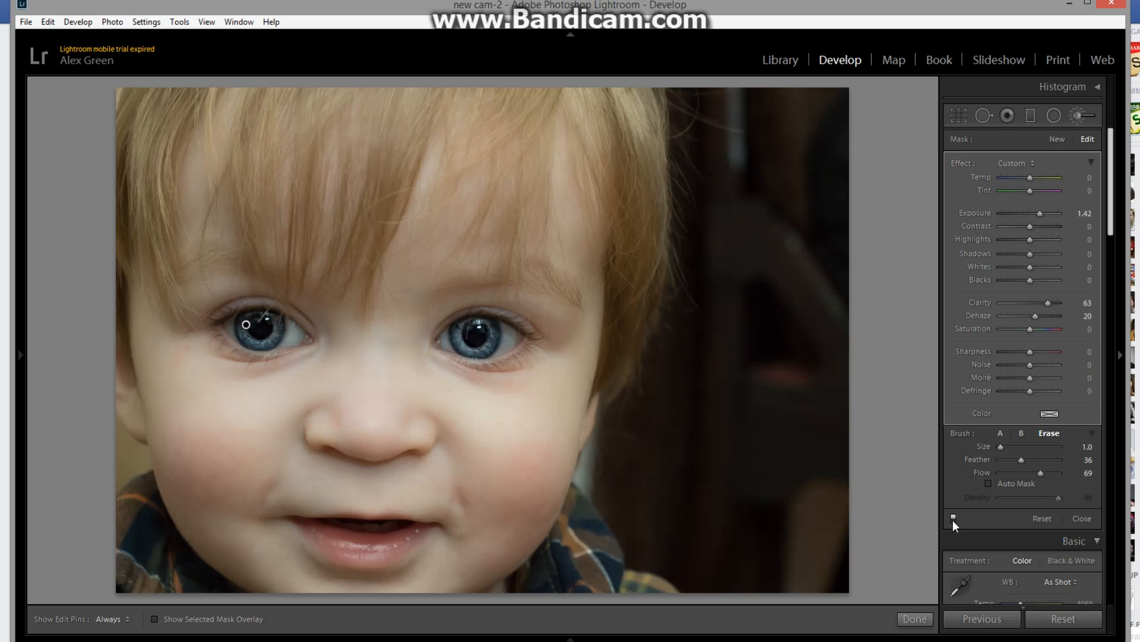
{"action": "left_click", "coordinate": [954, 518]}
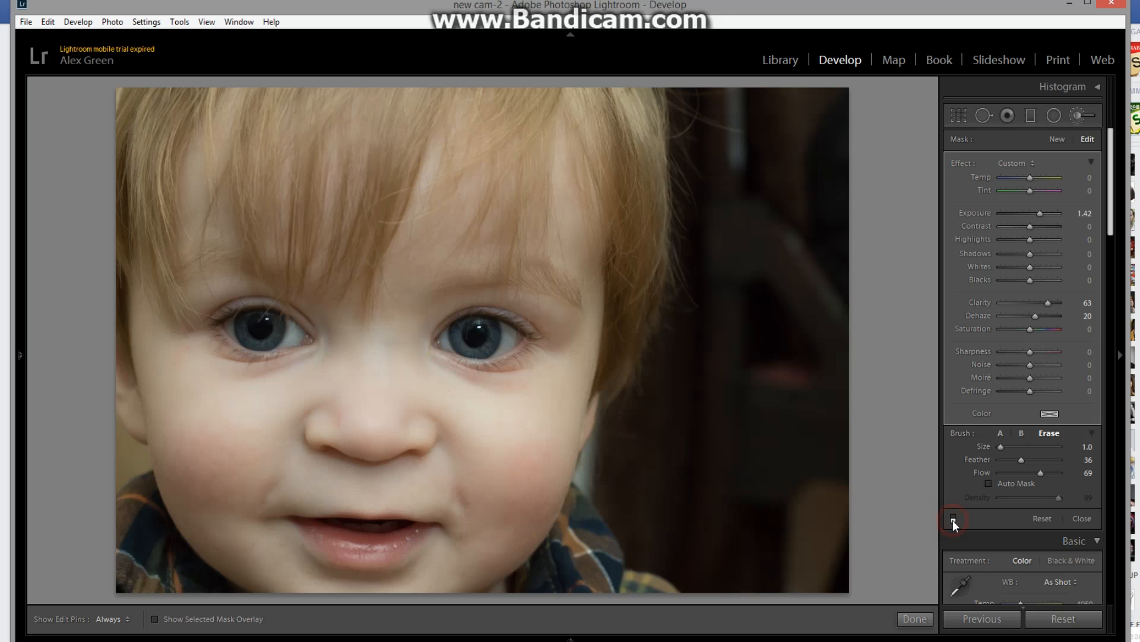
{"action": "left_click", "coordinate": [954, 518]}
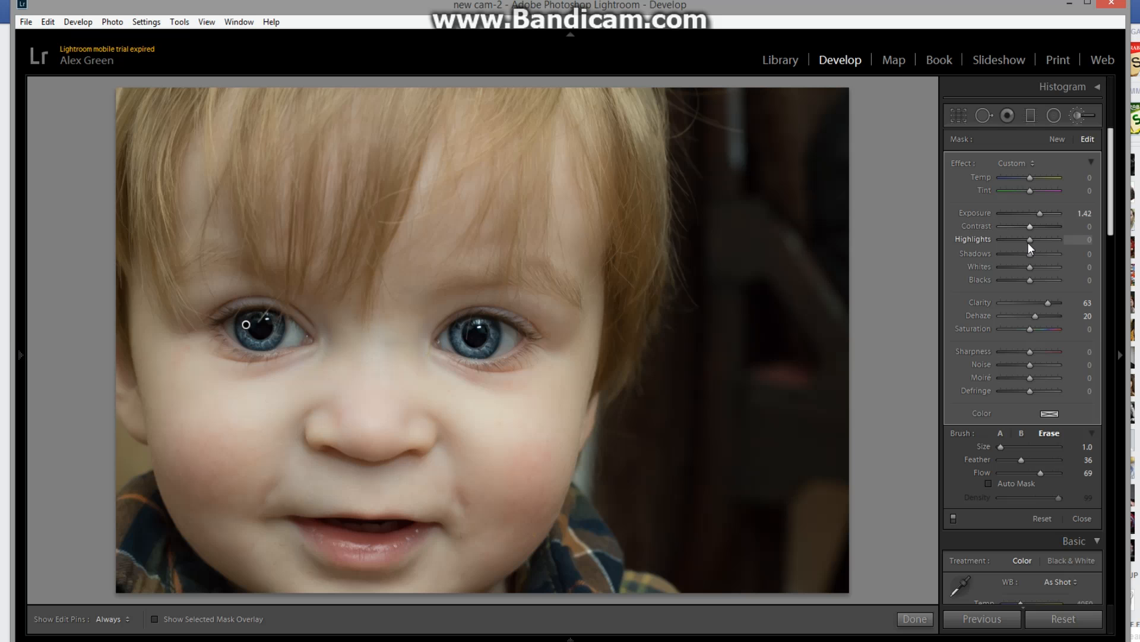
Step: Start a new brush mask with Feather at 100 and a larger brush, and paint across the right-hand eye
{"action": "left_click", "coordinate": [1058, 137]}
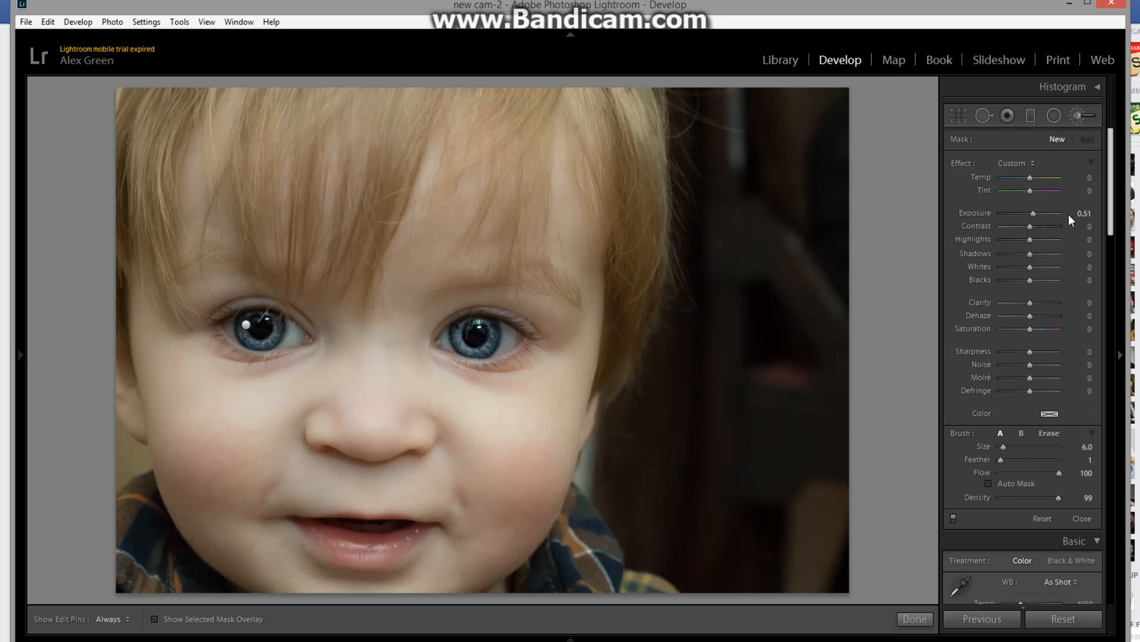
{"action": "left_click_drag", "start_coordinate": [1001, 459], "coordinate": [1081, 459]}
{"action": "left_click_drag", "start_coordinate": [1004, 448], "coordinate": [1014, 445]}
{"action": "key", "text": "h"}
{"action": "mouse_move", "coordinate": [427, 334]}
{"action": "left_mouse_down"}
{"action": "mouse_move", "coordinate": [489, 337]}
{"action": "mouse_move", "coordinate": [557, 362]}
{"action": "left_mouse_up"}
{"action": "key", "text": "h"}
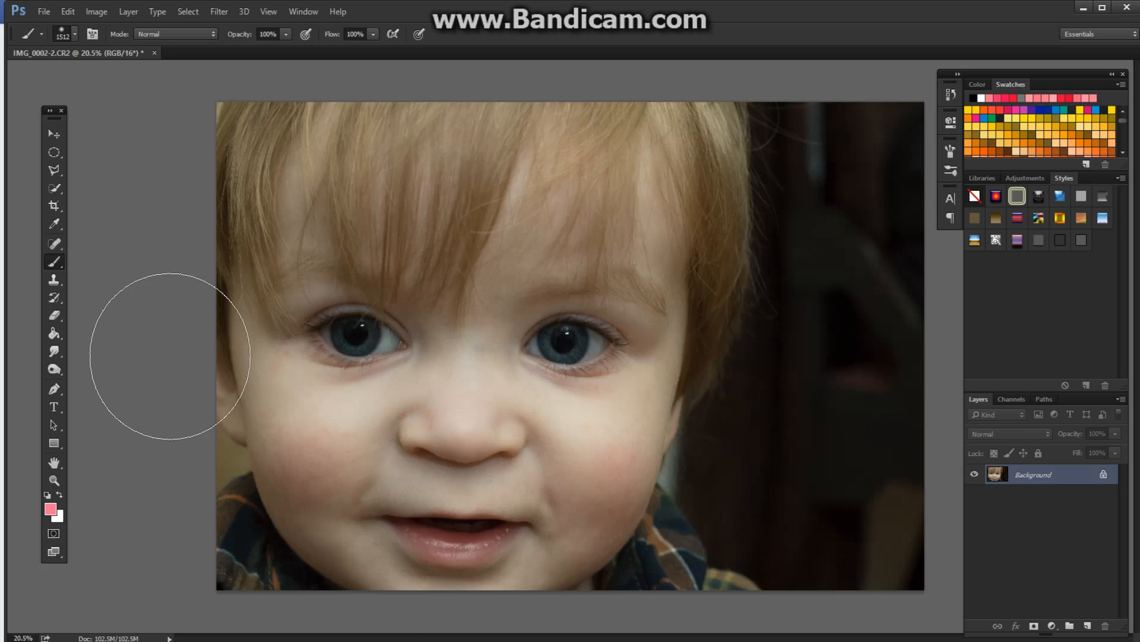
Step: Switch to Photoshop and paint a Quick Mask over both irises with the brush reduced to size 200
{"action": "left_click", "coordinate": [55, 532]}
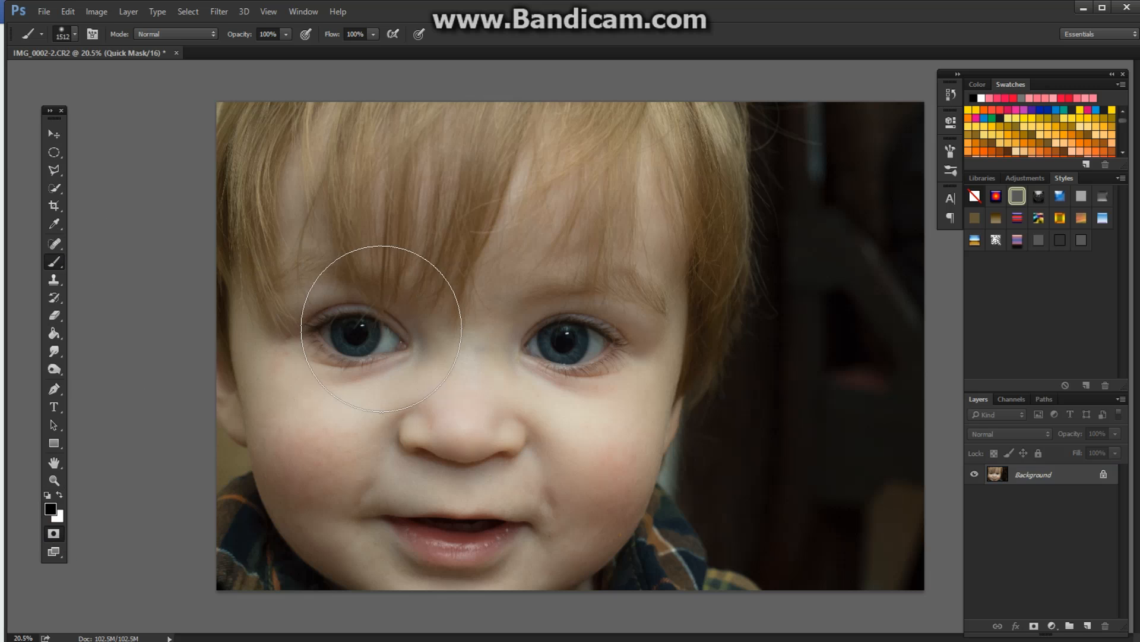
{"action": "key", "text": "bracketleft"}
{"action": "key", "text": "bracketleft"}
{"action": "key", "text": "bracketleft"}
{"action": "key", "text": "bracketleft"}
{"action": "key", "text": "bracketleft"}
{"action": "key", "text": "bracketleft"}
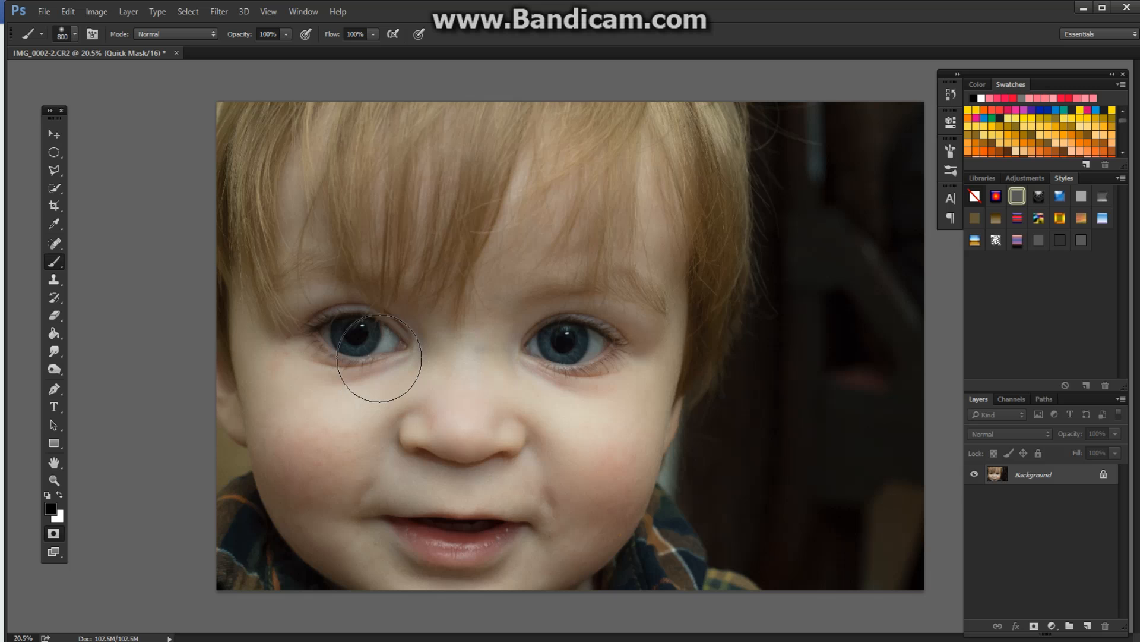
{"action": "key", "text": "bracketleft"}
{"action": "key", "text": "bracketleft"}
{"action": "key", "text": "bracketleft"}
{"action": "key", "text": "bracketleft"}
{"action": "key", "text": "bracketleft"}
{"action": "key", "text": "bracketleft"}
{"action": "mouse_move", "coordinate": [346, 327]}
{"action": "left_mouse_down"}
{"action": "mouse_move", "coordinate": [355, 342]}
{"action": "mouse_move", "coordinate": [367, 332]}
{"action": "mouse_move", "coordinate": [351, 329]}
{"action": "mouse_move", "coordinate": [365, 335]}
{"action": "mouse_move", "coordinate": [357, 344]}
{"action": "left_mouse_up"}
{"action": "mouse_move", "coordinate": [552, 338]}
{"action": "left_mouse_down"}
{"action": "mouse_move", "coordinate": [565, 351]}
{"action": "mouse_move", "coordinate": [579, 341]}
{"action": "mouse_move", "coordinate": [555, 333]}
{"action": "mouse_move", "coordinate": [563, 338]}
{"action": "left_mouse_up"}
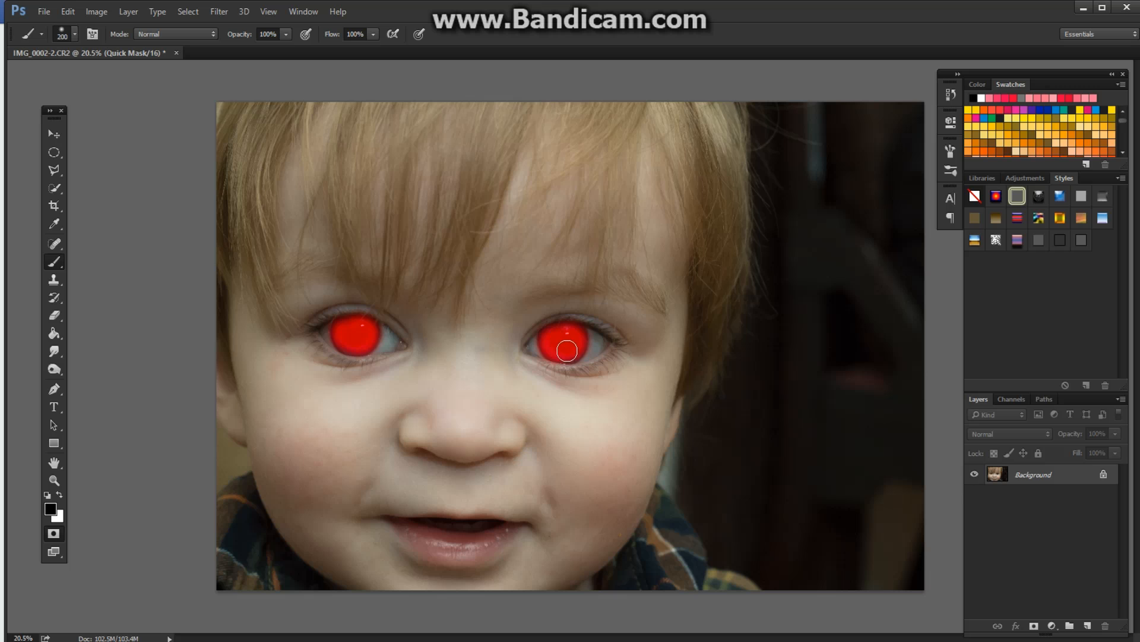
Step: Exit Quick Mask mode and invert the selection so only the two irises are selected
{"action": "left_click", "coordinate": [53, 534]}
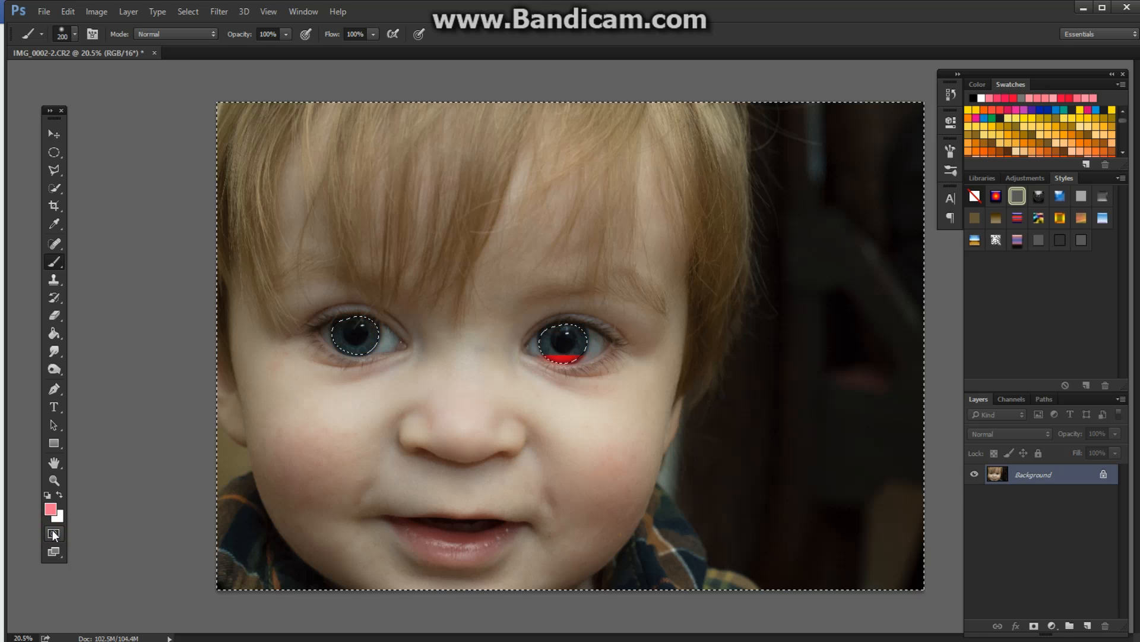
{"action": "left_click", "coordinate": [190, 12]}
{"action": "left_click", "coordinate": [202, 66]}
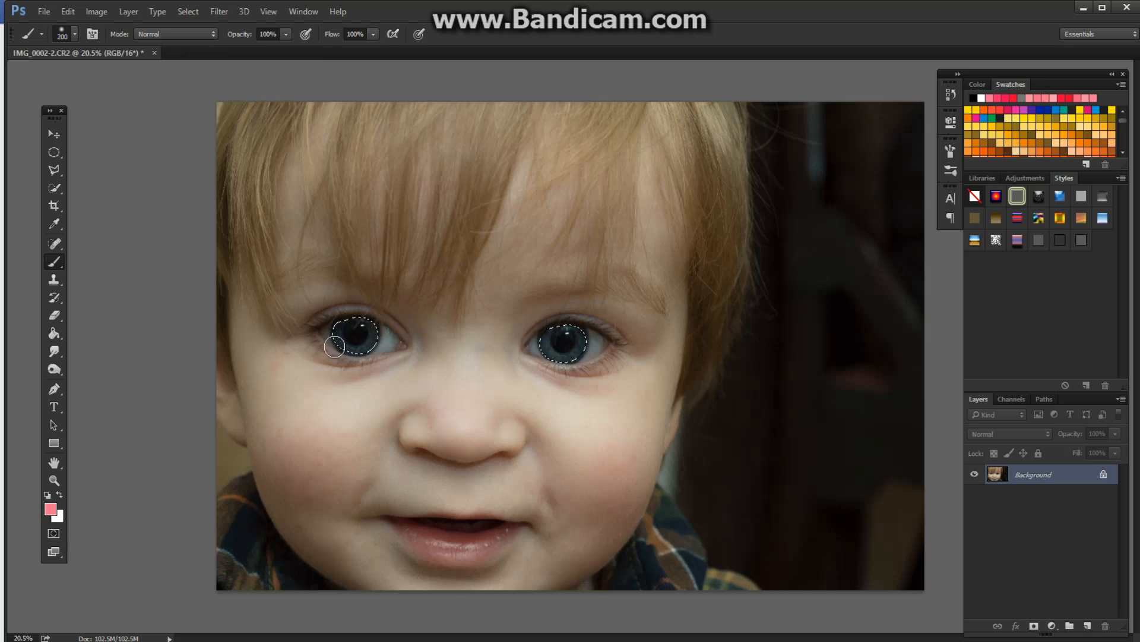
Step: Test the iris selection with pink brush strokes across the photo, and undo the stroke over the right-hand eye
{"action": "left_click", "coordinate": [405, 225]}
{"action": "left_click", "coordinate": [484, 169]}
{"action": "left_click", "coordinate": [515, 205]}
{"action": "left_click", "coordinate": [622, 196]}
{"action": "left_click", "coordinate": [719, 193]}
{"action": "left_click", "coordinate": [808, 297]}
{"action": "left_click", "coordinate": [762, 439]}
{"action": "left_click_drag", "start_coordinate": [614, 308], "coordinate": [533, 387]}
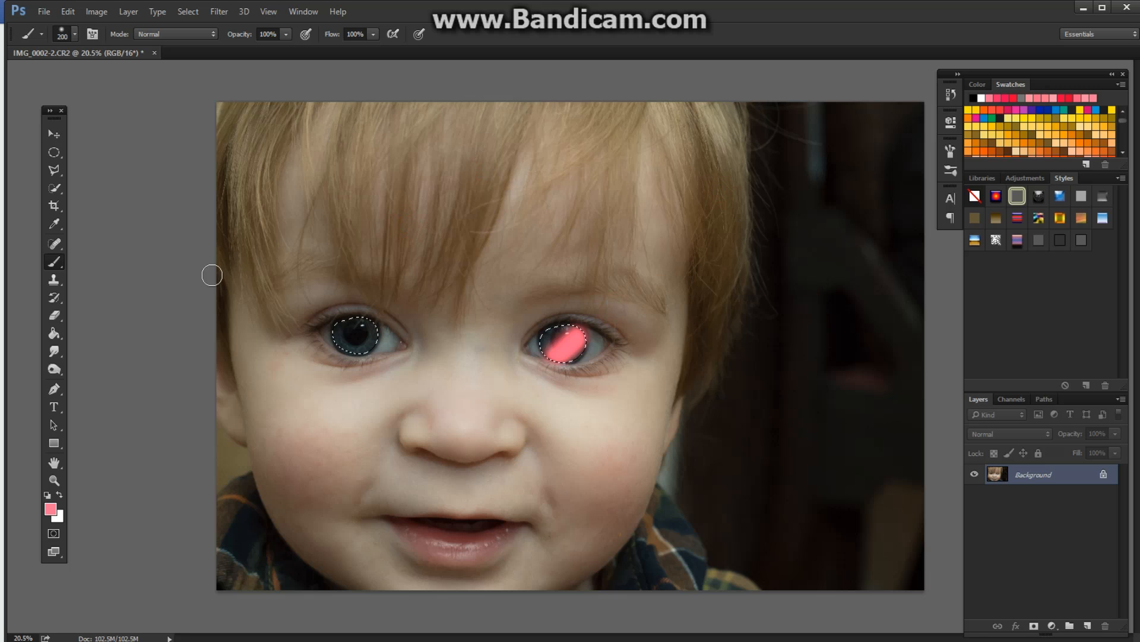
{"action": "left_click", "coordinate": [97, 12]}
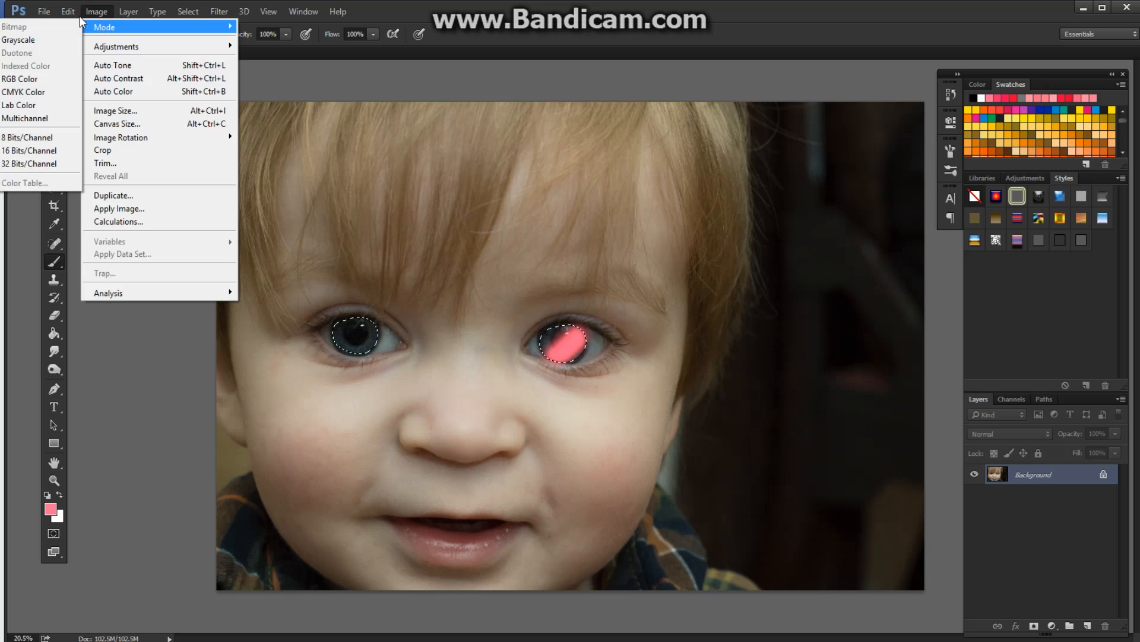
{"action": "left_click", "coordinate": [76, 27]}
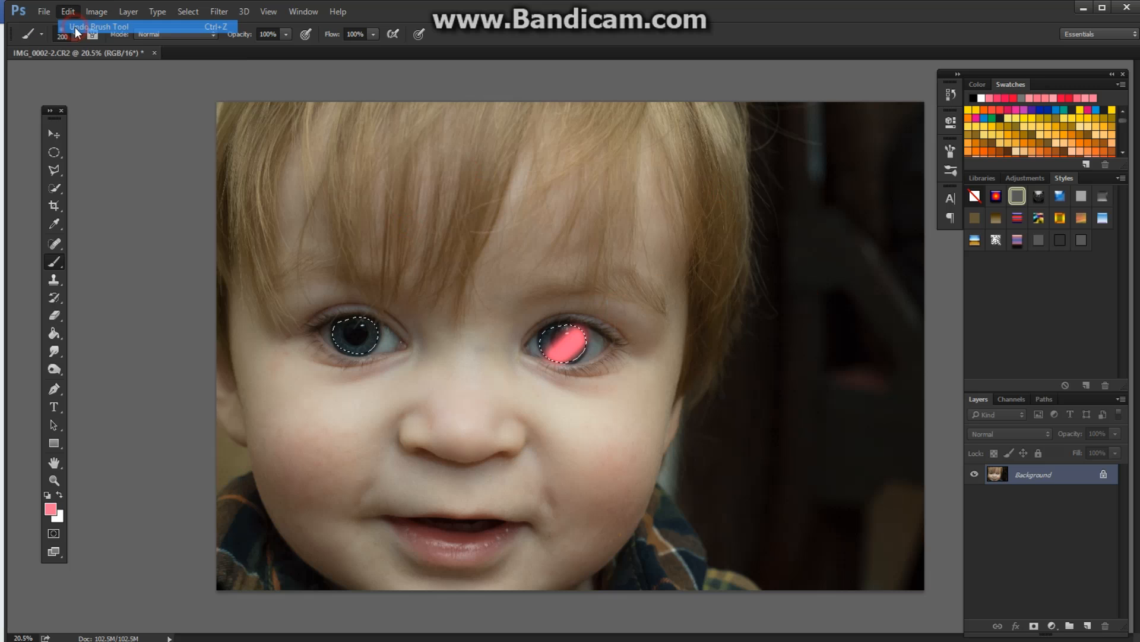
Step: Open the Levels adjustment for the selected irises
{"action": "left_click", "coordinate": [123, 12]}
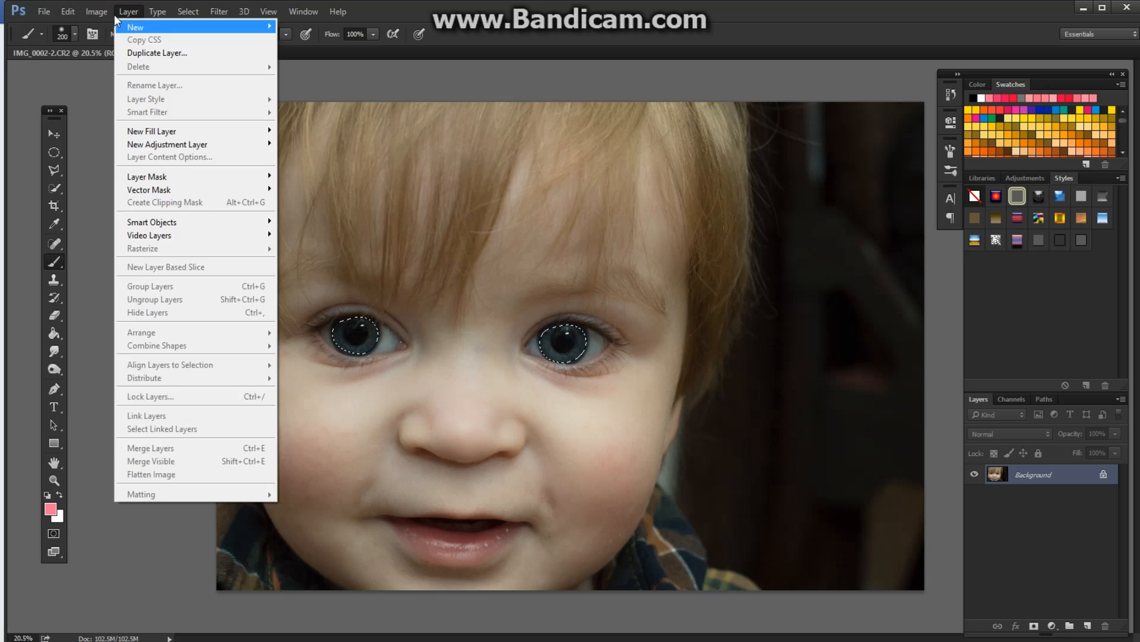
{"action": "mouse_move", "coordinate": [97, 12]}
{"action": "mouse_move", "coordinate": [106, 47]}
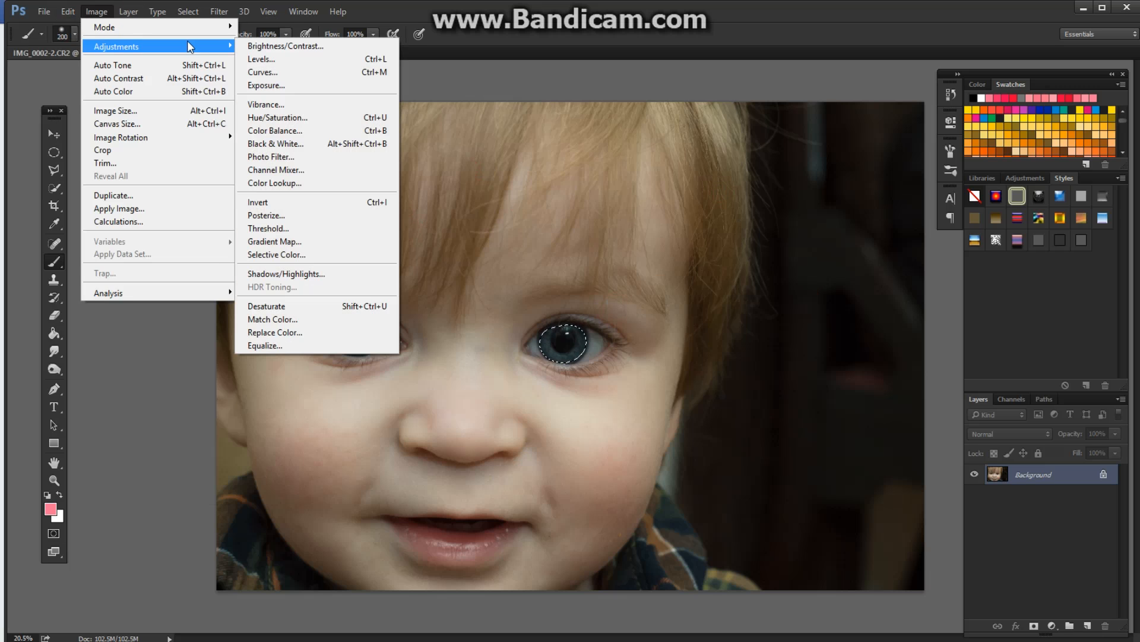
{"action": "left_click", "coordinate": [255, 59]}
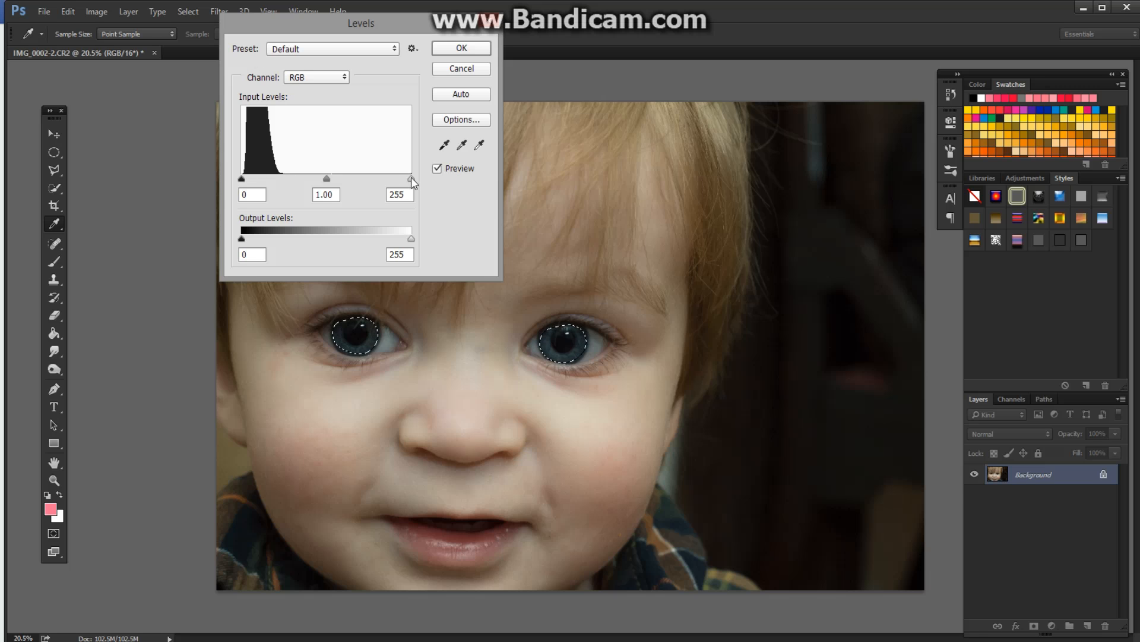
Step: Examine the Red, Green and Blue channel histograms in Levels and return to the RGB channel
{"action": "left_click", "coordinate": [315, 81]}
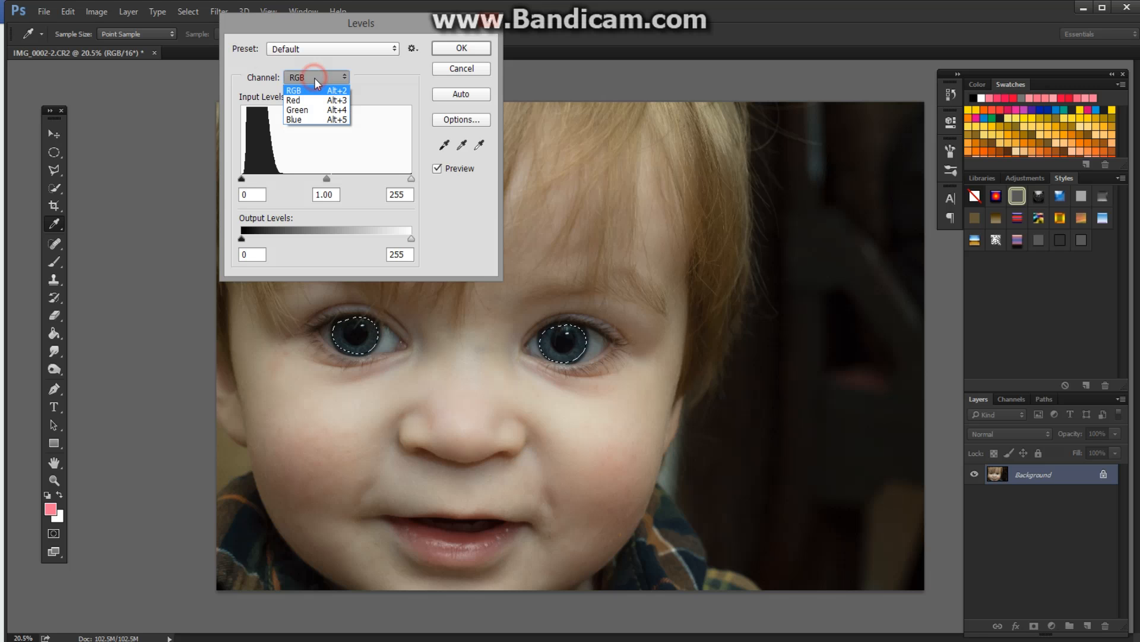
{"action": "left_click", "coordinate": [304, 100]}
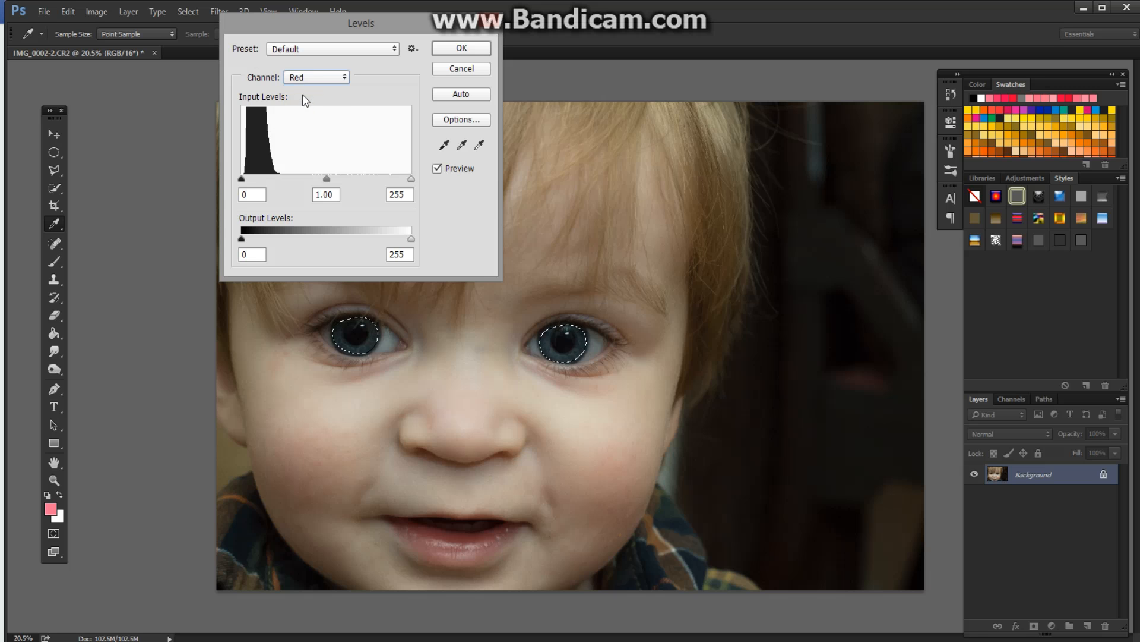
{"action": "left_click", "coordinate": [313, 77]}
{"action": "left_click", "coordinate": [305, 108]}
{"action": "left_click", "coordinate": [312, 80]}
{"action": "left_click", "coordinate": [300, 114]}
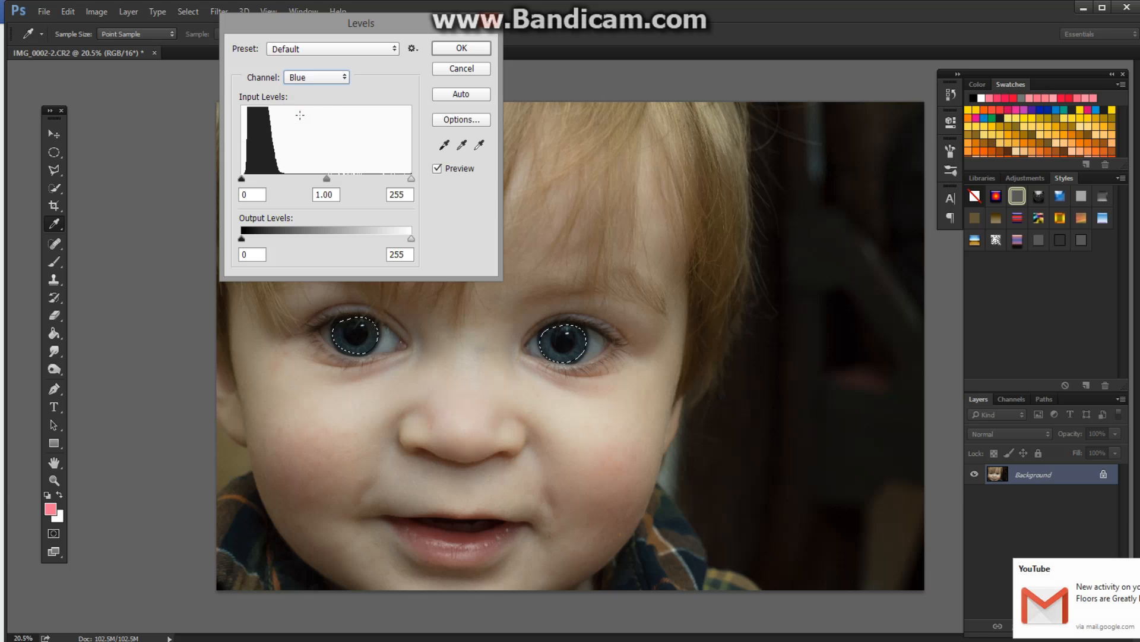
{"action": "left_click", "coordinate": [311, 77]}
{"action": "left_click", "coordinate": [301, 89]}
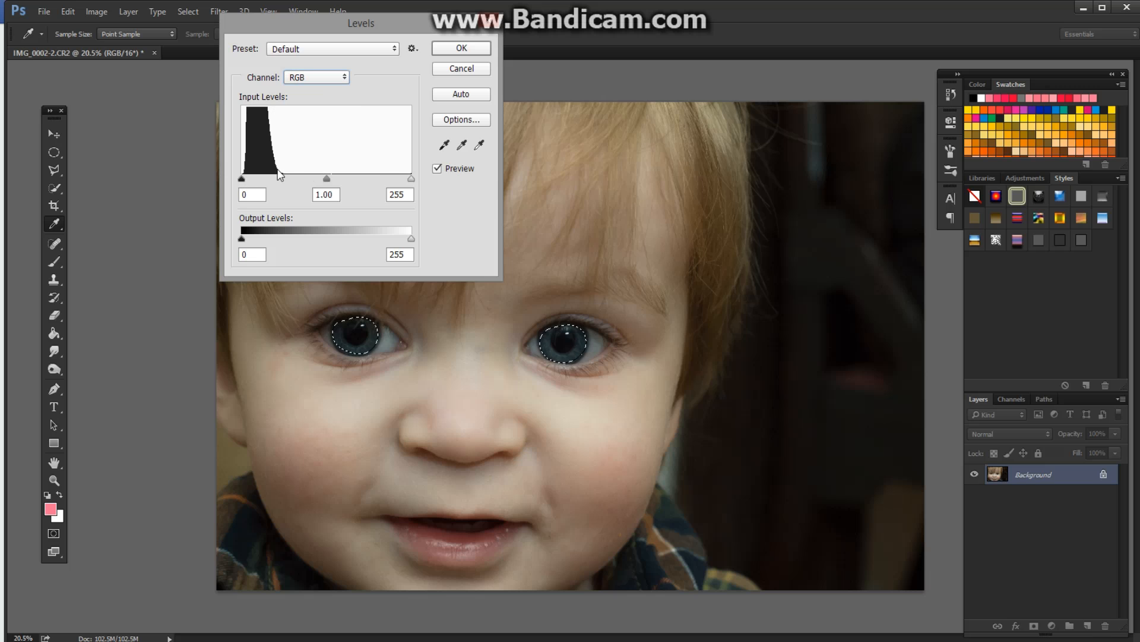
Step: Apply Levels to the selected irises with input black at 8, midtones at 0.63 and white at 68
{"action": "left_click_drag", "start_coordinate": [412, 178], "coordinate": [250, 183]}
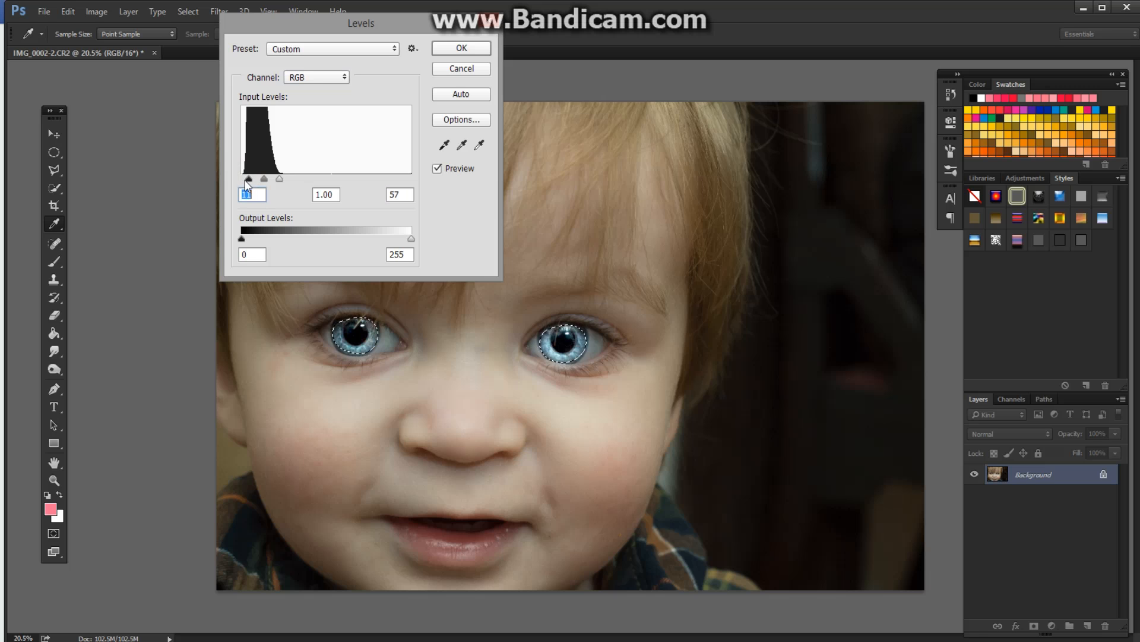
{"action": "mouse_move", "coordinate": [249, 179]}
{"action": "left_mouse_down"}
{"action": "mouse_move", "coordinate": [288, 181]}
{"action": "mouse_move", "coordinate": [247, 182]}
{"action": "left_mouse_up"}
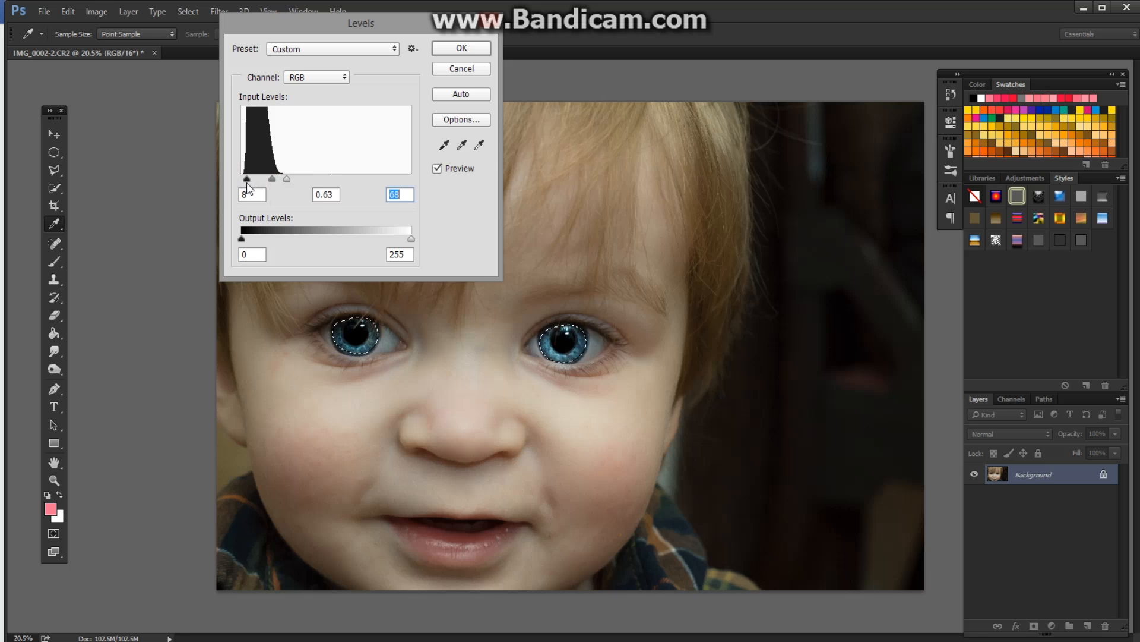
{"action": "left_click", "coordinate": [467, 47]}
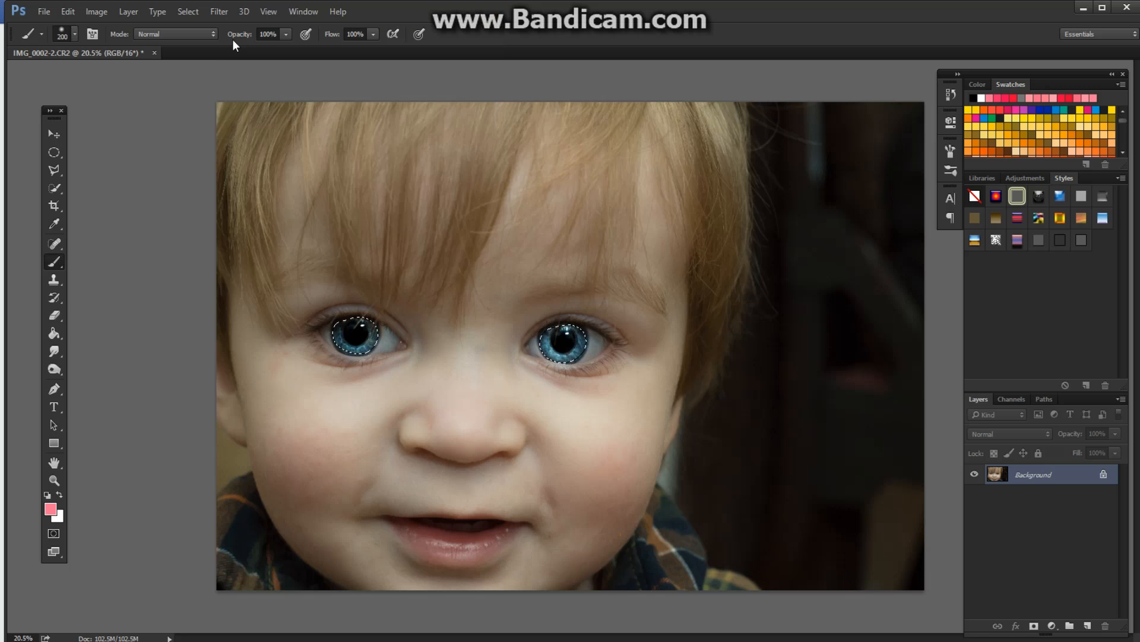
Step: Brighten the selected irises slightly with an Exposure adjustment, leaving offset at 0.0000 and gamma correction at 1.00
{"action": "left_click", "coordinate": [106, 16]}
{"action": "left_click", "coordinate": [116, 48]}
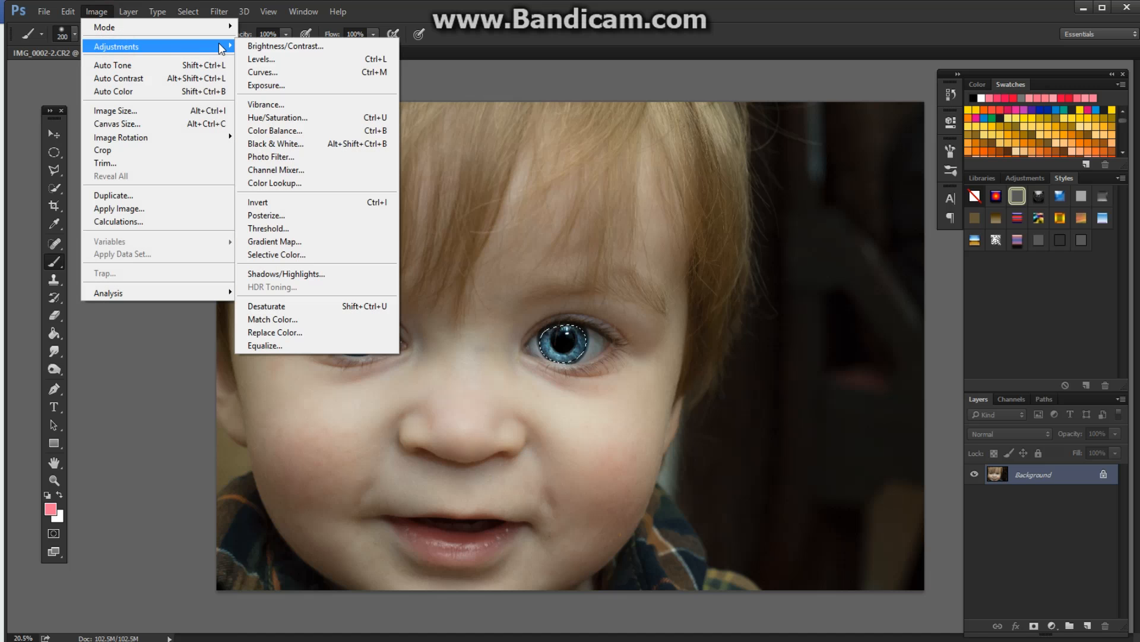
{"action": "left_click", "coordinate": [262, 87]}
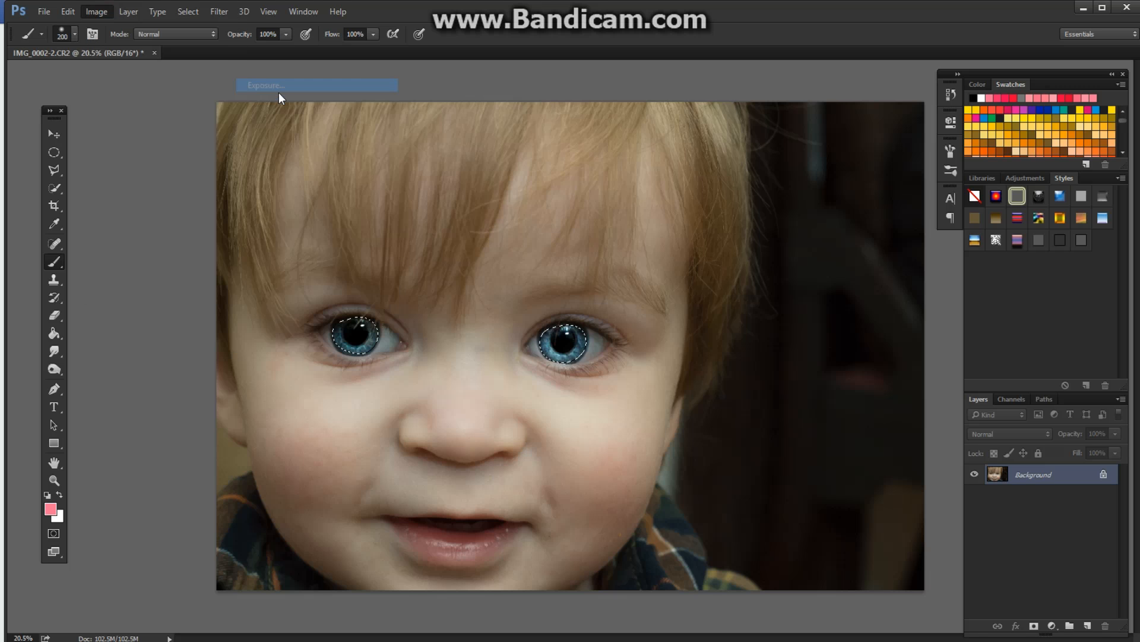
{"action": "left_click_drag", "start_coordinate": [762, 146], "coordinate": [769, 150]}
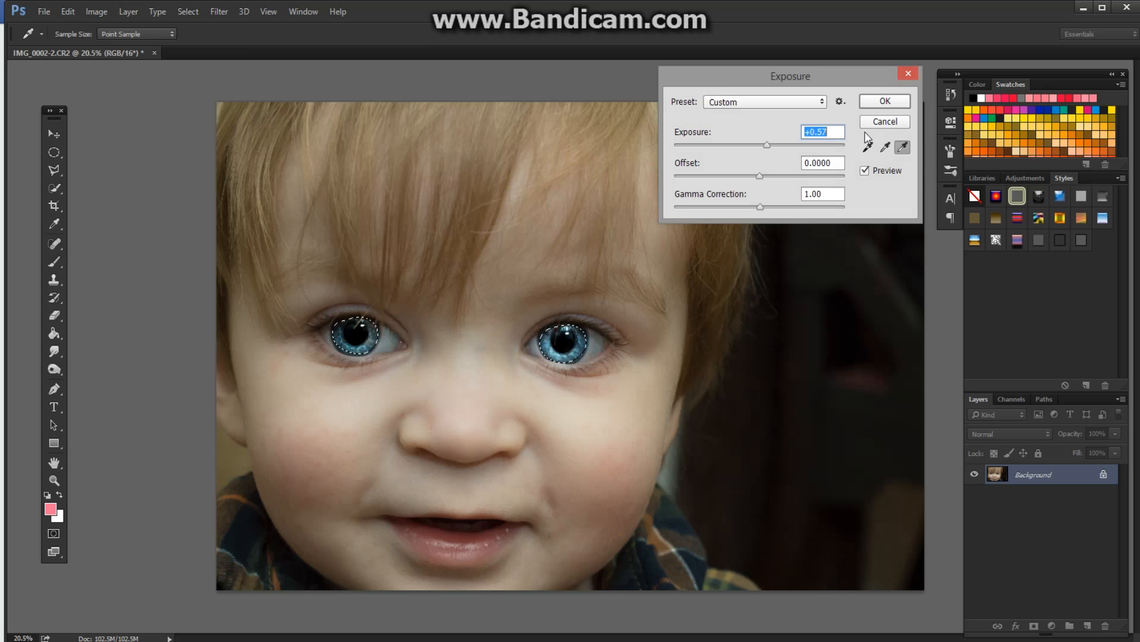
{"action": "left_click_drag", "start_coordinate": [766, 144], "coordinate": [764, 146]}
{"action": "left_click", "coordinate": [885, 101]}
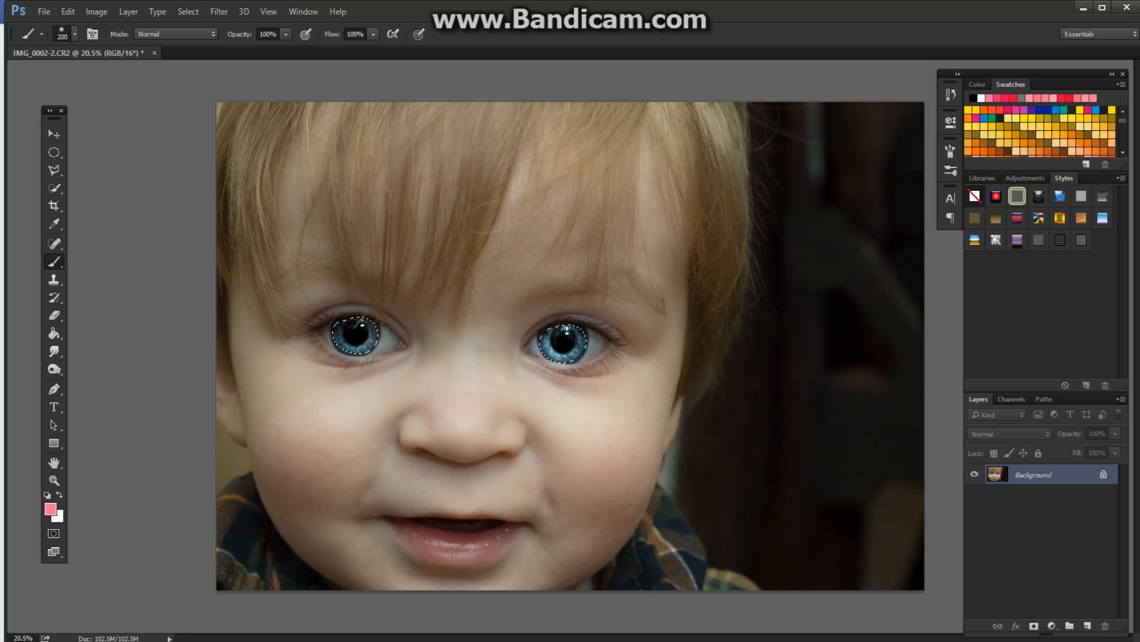
Step: Compare the eyes with the version in Lightroom, return to Photoshop and deselect the irises
{"action": "key", "text": "alt+Tab"}
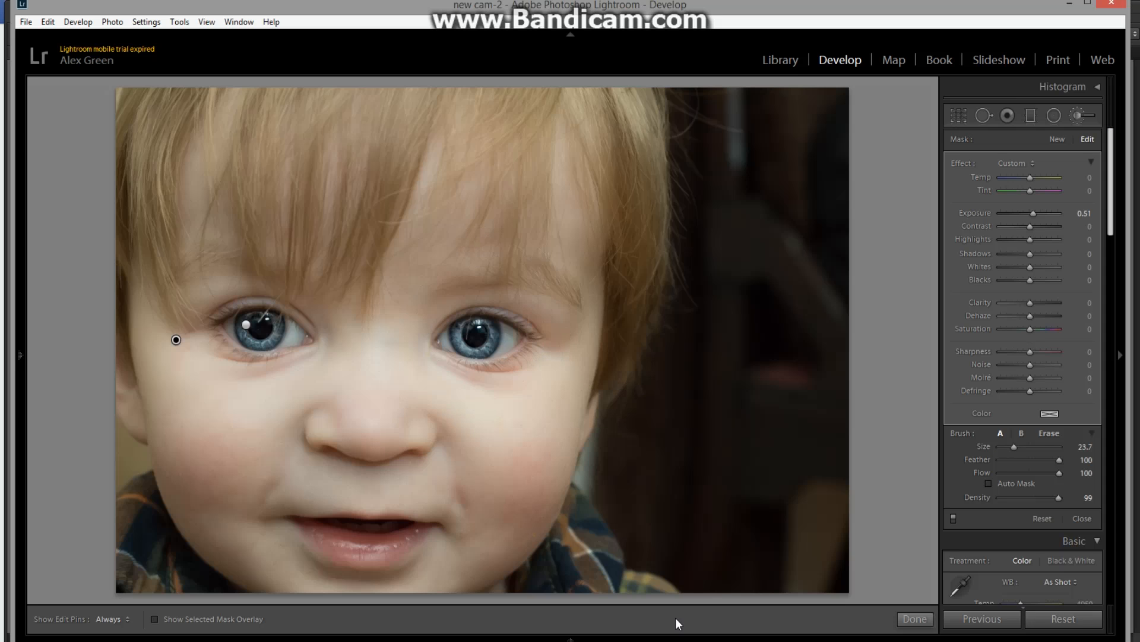
{"action": "key", "text": "alt+Tab"}
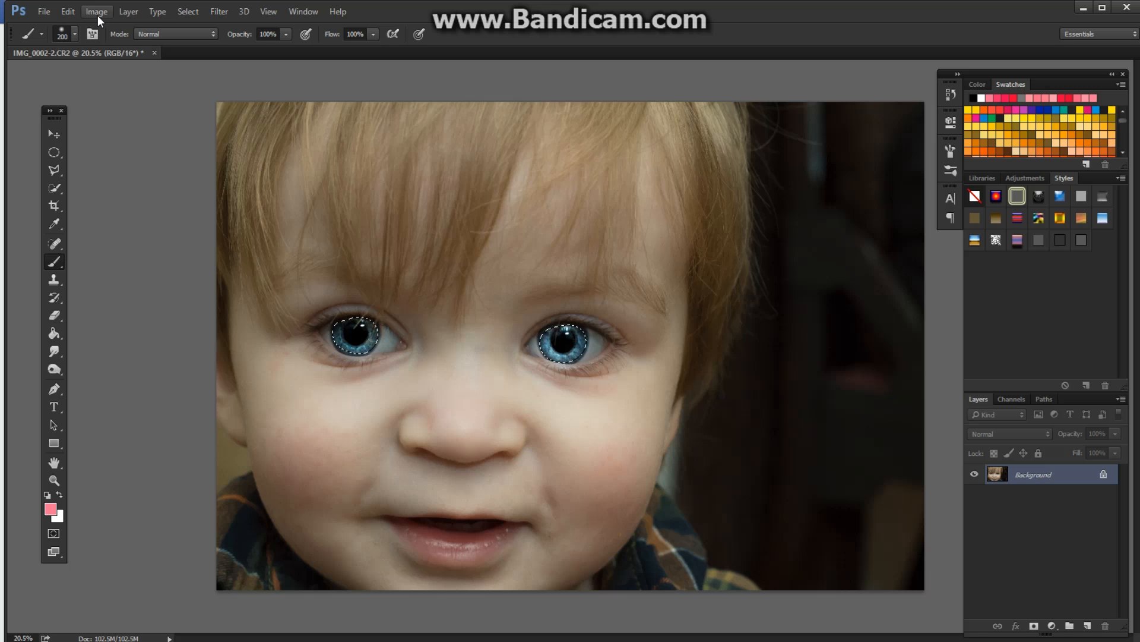
{"action": "left_click", "coordinate": [189, 11]}
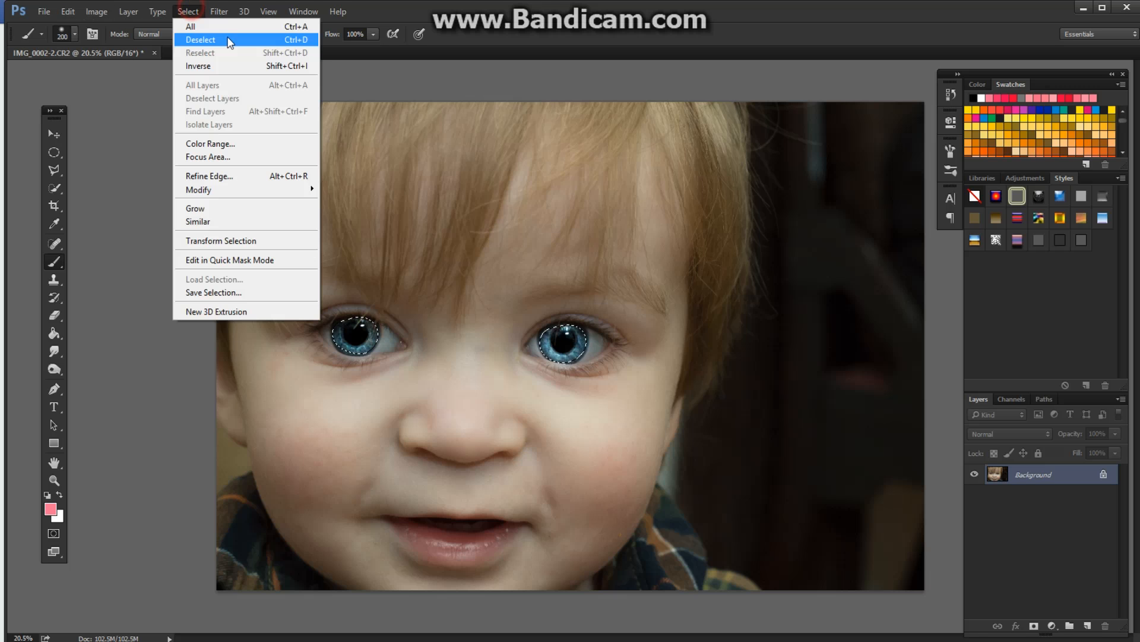
{"action": "left_click", "coordinate": [226, 40]}
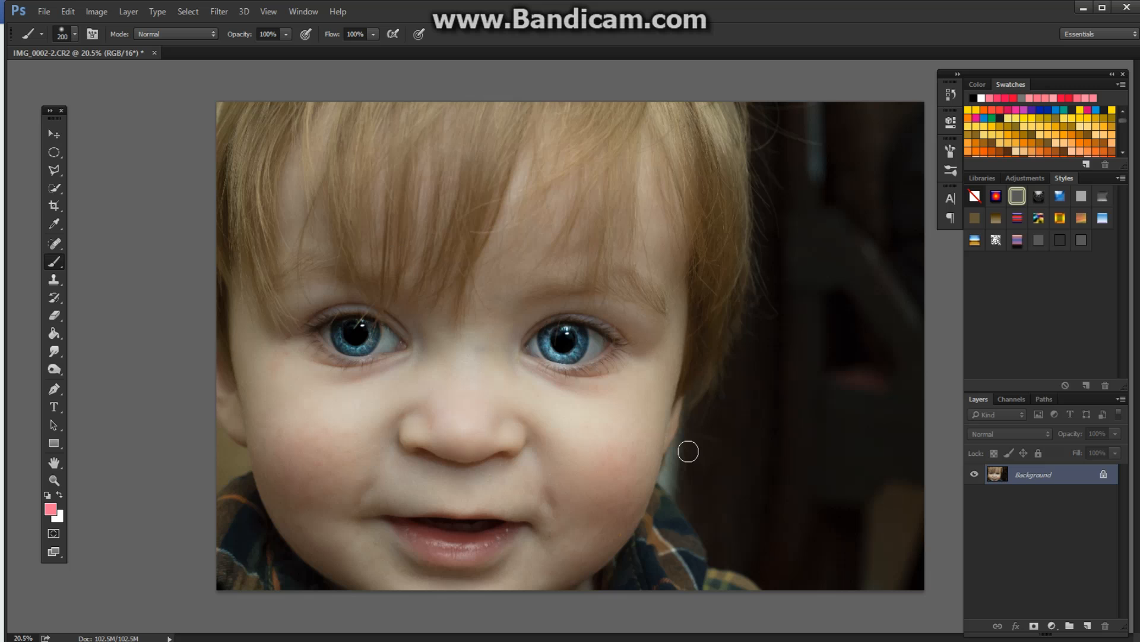
{"action": "left_click", "coordinate": [96, 11]}
{"action": "mouse_move", "coordinate": [110, 46]}
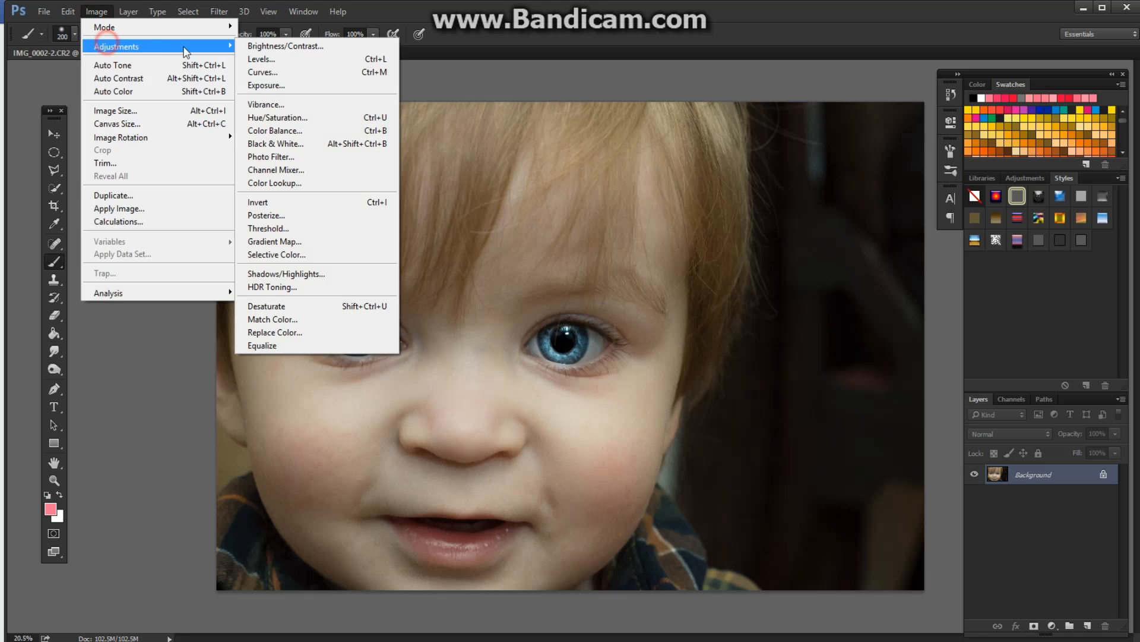
{"action": "left_click", "coordinate": [256, 59]}
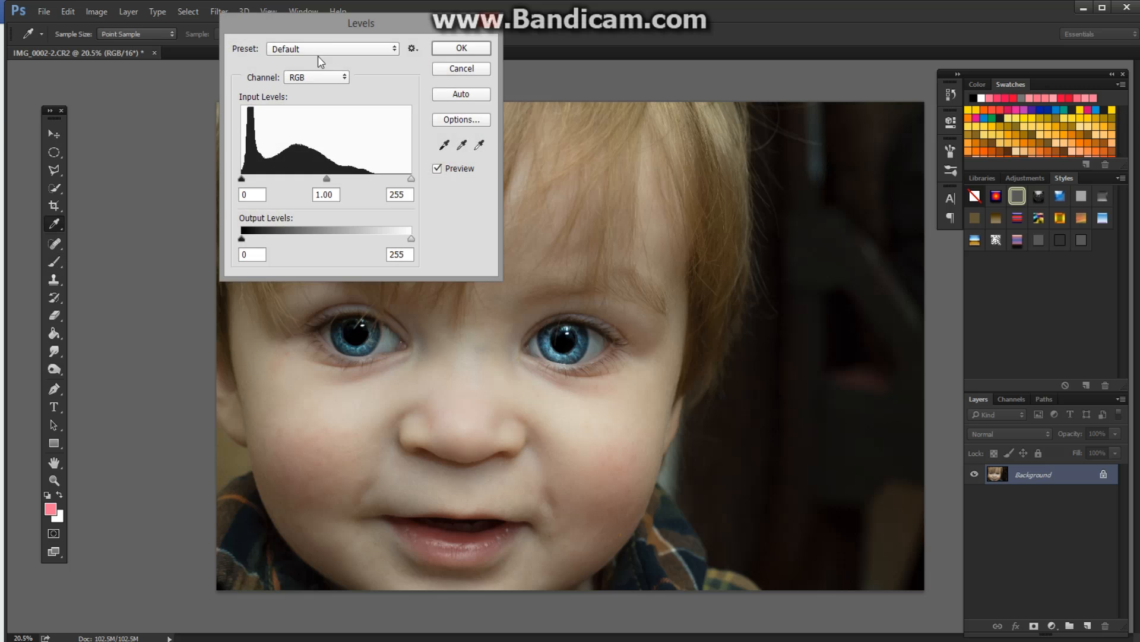
{"action": "left_click_drag", "start_coordinate": [327, 22], "coordinate": [754, 116]}
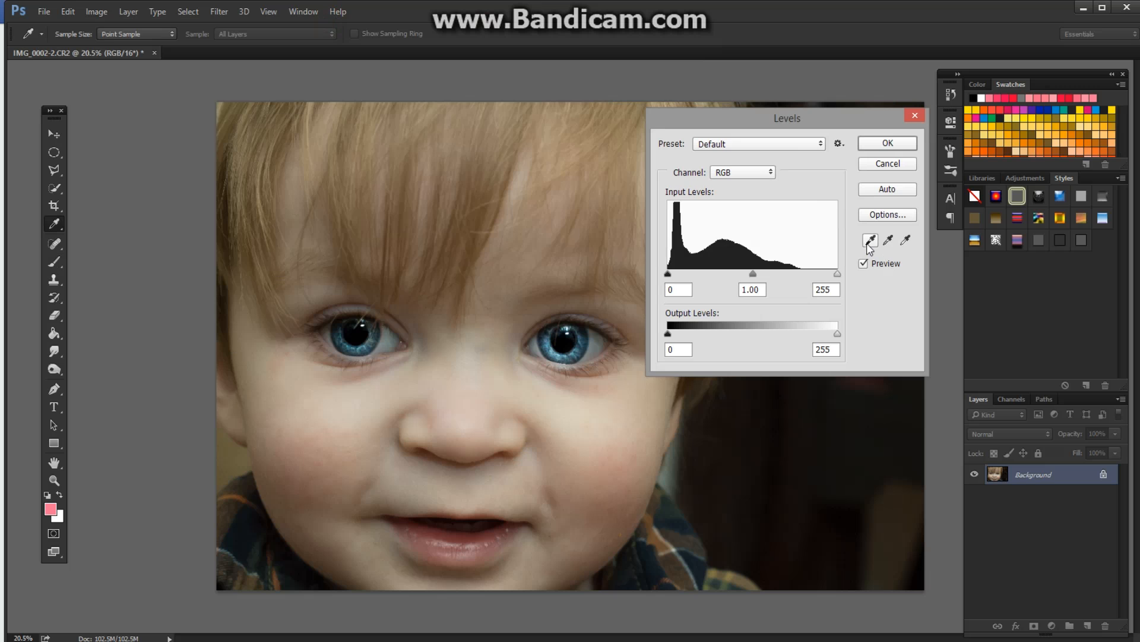
{"action": "left_click", "coordinate": [906, 240]}
{"action": "left_click", "coordinate": [878, 165]}
{"action": "key", "text": "b"}
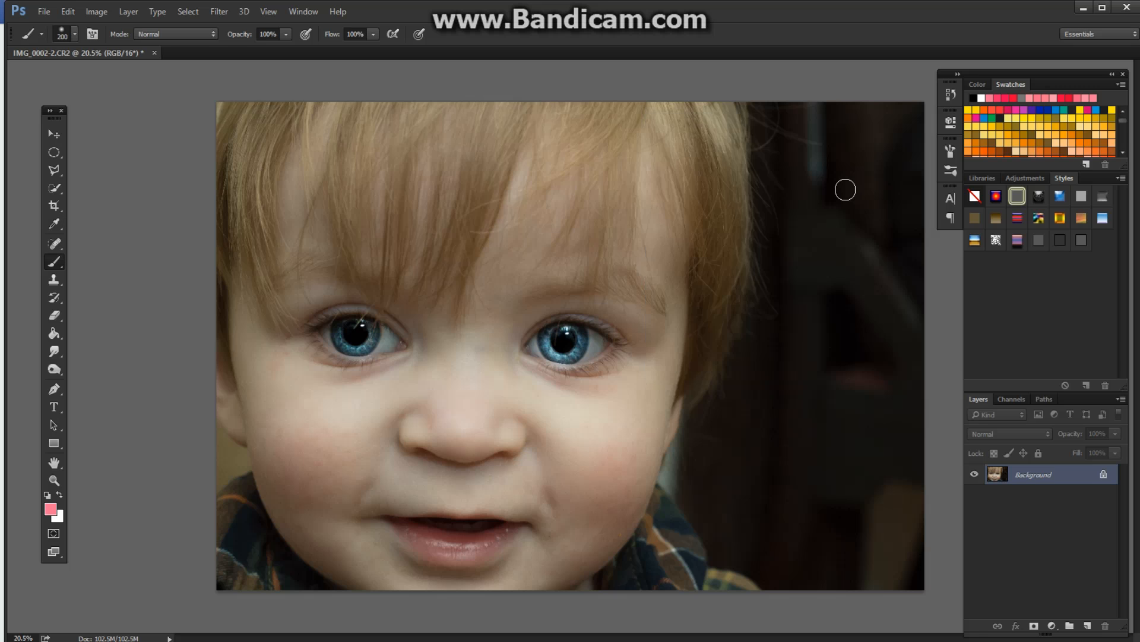